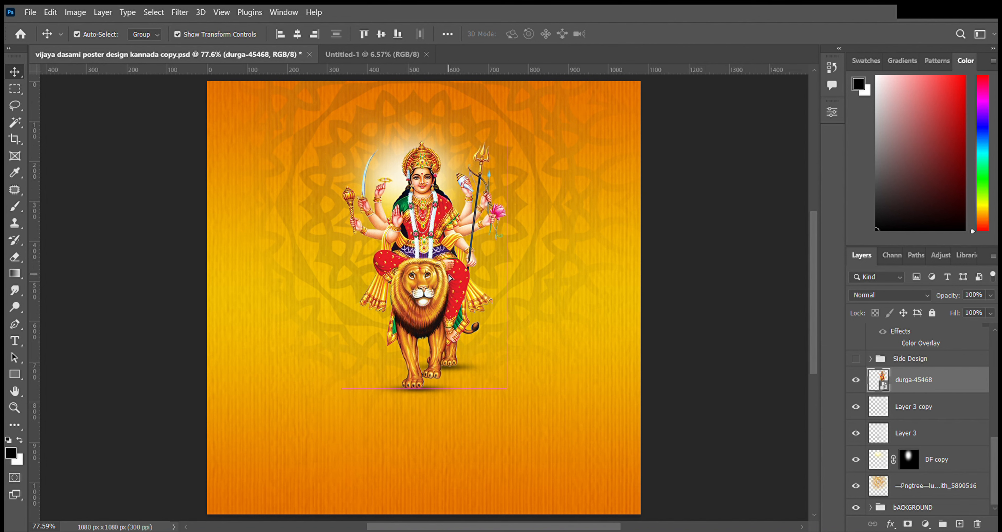
# Step: Shift the Durga figure slightly sideways and reposition the DF copy glow behind her head
pyautogui.click(588, 302)
pyautogui.click(430, 288)
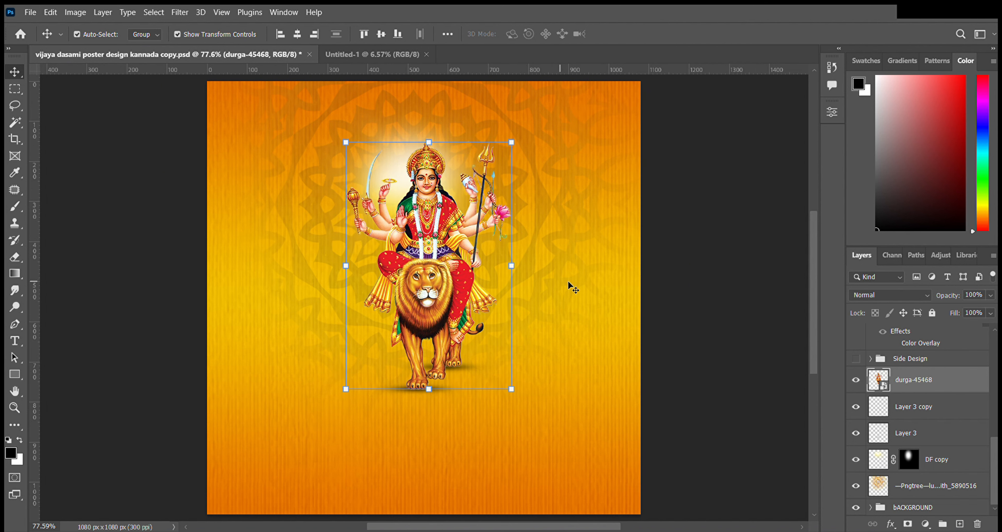
pyautogui.click(722, 307)
pyautogui.click(396, 181)
pyautogui.moveTo(396, 180); pyautogui.dragTo(414, 175)
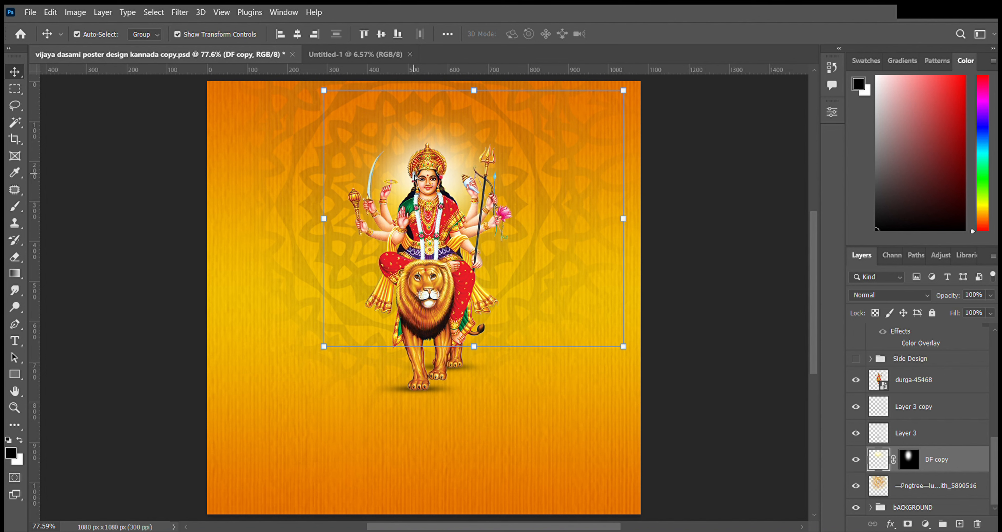
# Step: Check the two shadow layers beneath the lion's front and rear paws
pyautogui.click(718, 188)
pyautogui.click(433, 389)
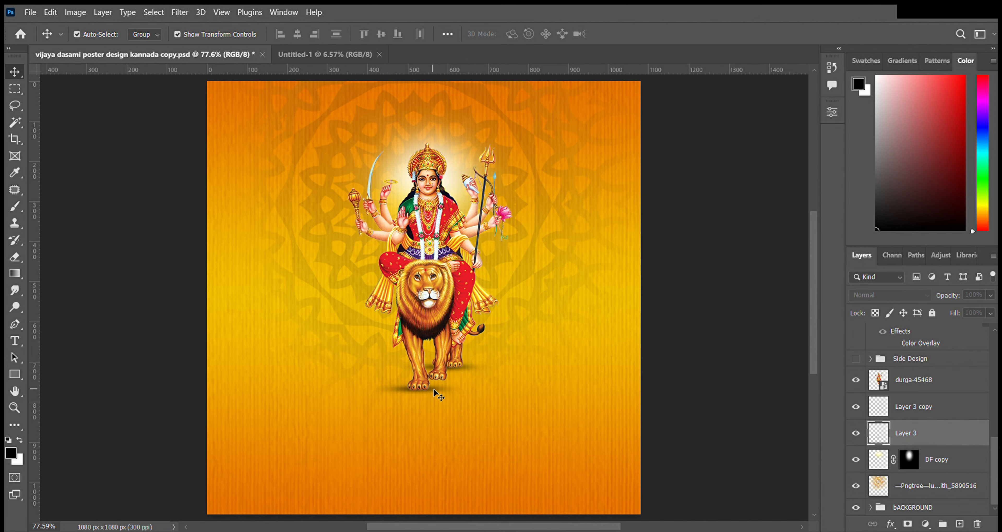
pyautogui.click(739, 348)
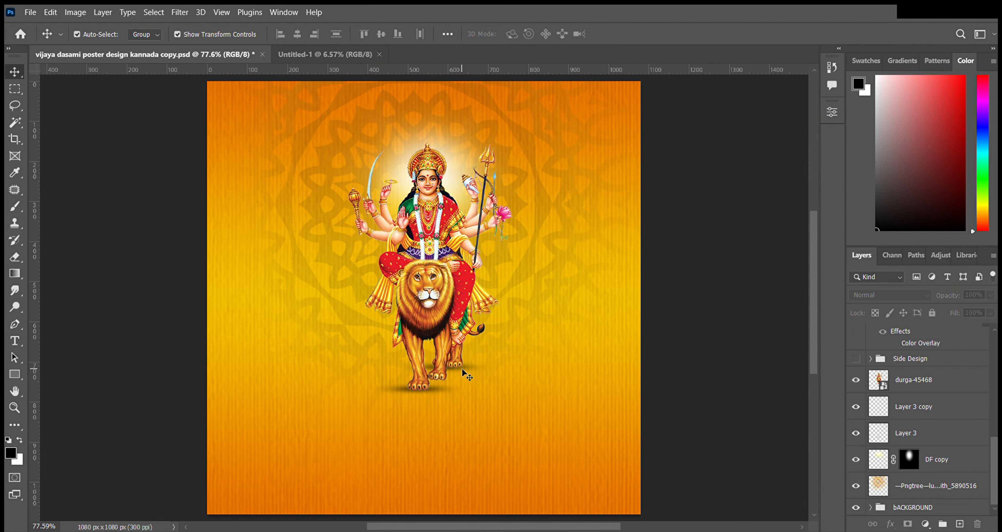
pyautogui.click(467, 374)
pyautogui.click(692, 302)
# Step: Place a vertical guide at about 550 px through the Durga figure and centre the figure horizontally on the canvas
pyautogui.click(433, 247)
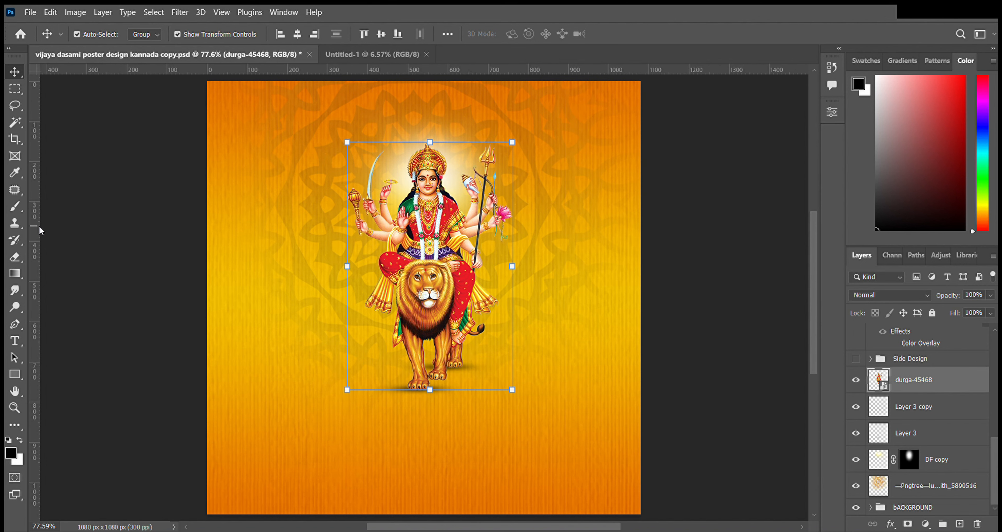
pyautogui.moveTo(36, 232); pyautogui.dragTo(429, 239)
pyautogui.click(299, 36)
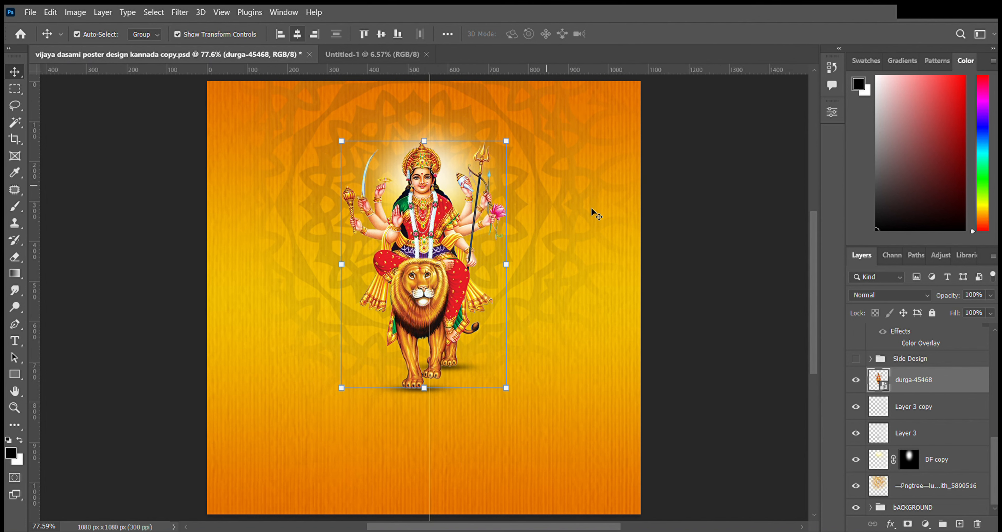
# Step: Fine-tune the position of the glow behind the head and of the Layer 3 copy shadow under the lion's rear paw
pyautogui.click(574, 219)
pyautogui.moveTo(456, 163)
pyautogui.mouseDown()
pyautogui.moveTo(448, 167)
pyautogui.moveTo(457, 165)
pyautogui.mouseUp()
pyautogui.click(727, 212)
pyautogui.scroll(-1, 720, 234)
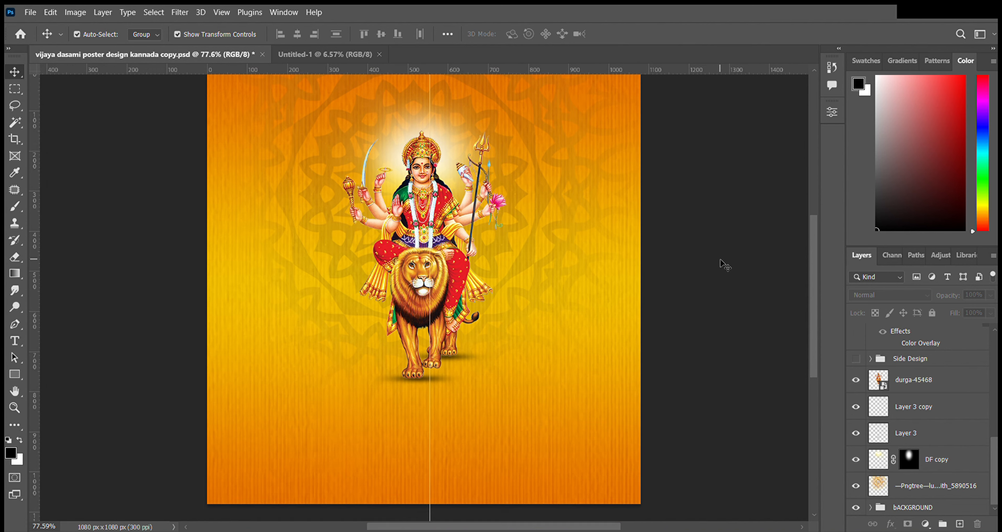
pyautogui.click(469, 359)
pyautogui.moveTo(469, 358); pyautogui.dragTo(469, 357)
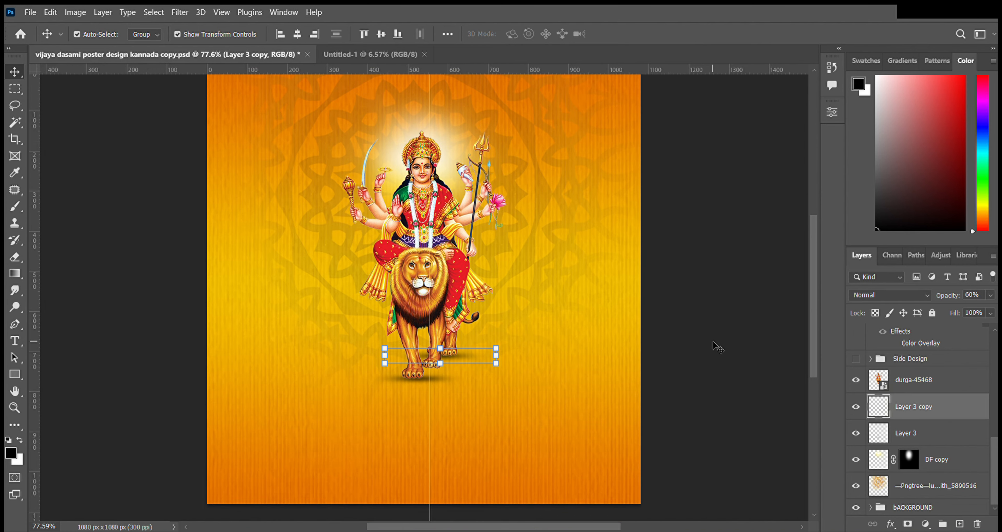
# Step: Nudge the Layer 3 shadow a little to the left so it sits under the lion's front paw
pyautogui.click(493, 405)
pyautogui.click(420, 377)
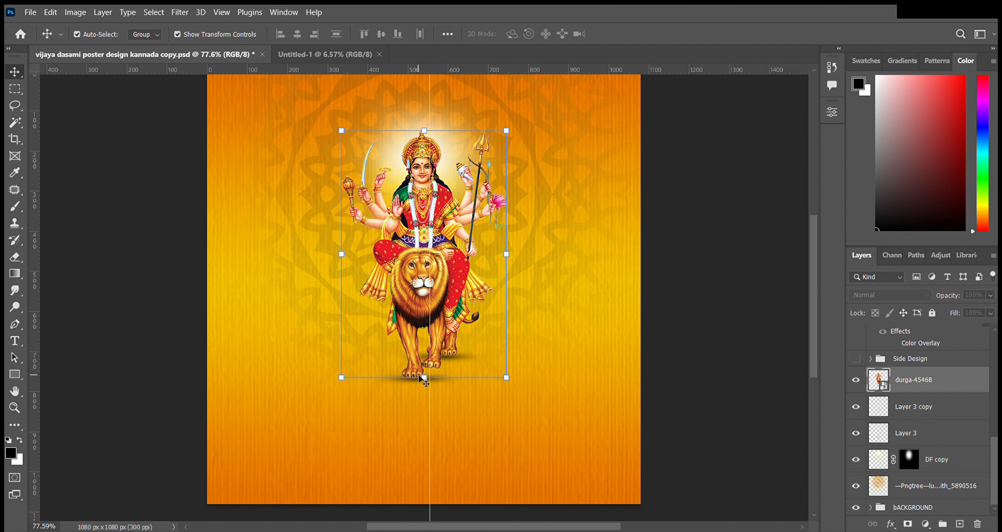
pyautogui.click(589, 392)
pyautogui.click(443, 383)
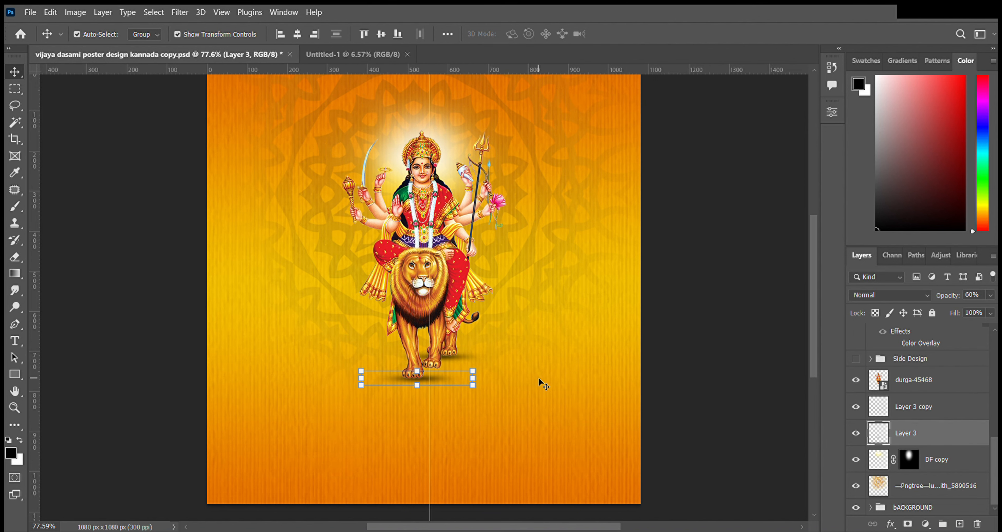
pyautogui.press('Left')
pyautogui.press('Left')
pyautogui.press('Left')
pyautogui.press('Left')
pyautogui.press('Left')
pyautogui.press('Left')
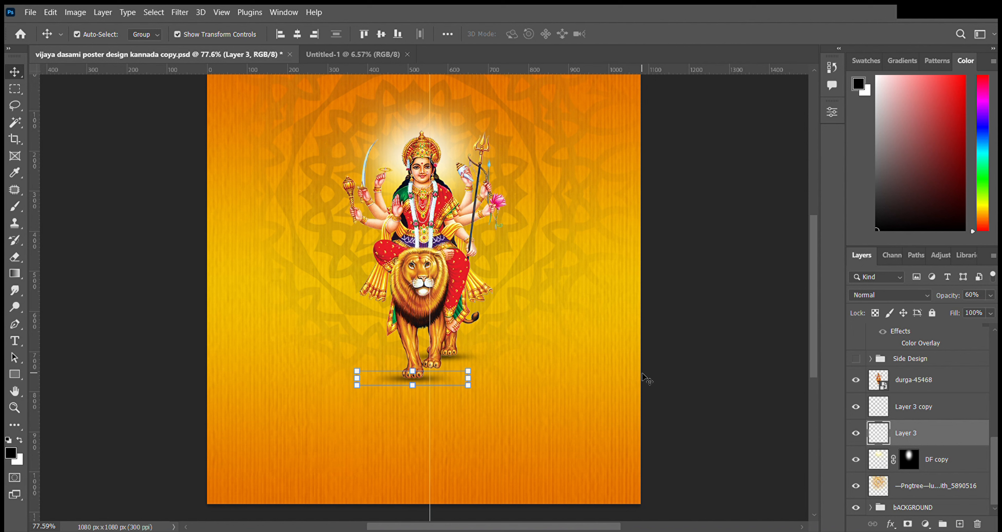
pyautogui.click(740, 363)
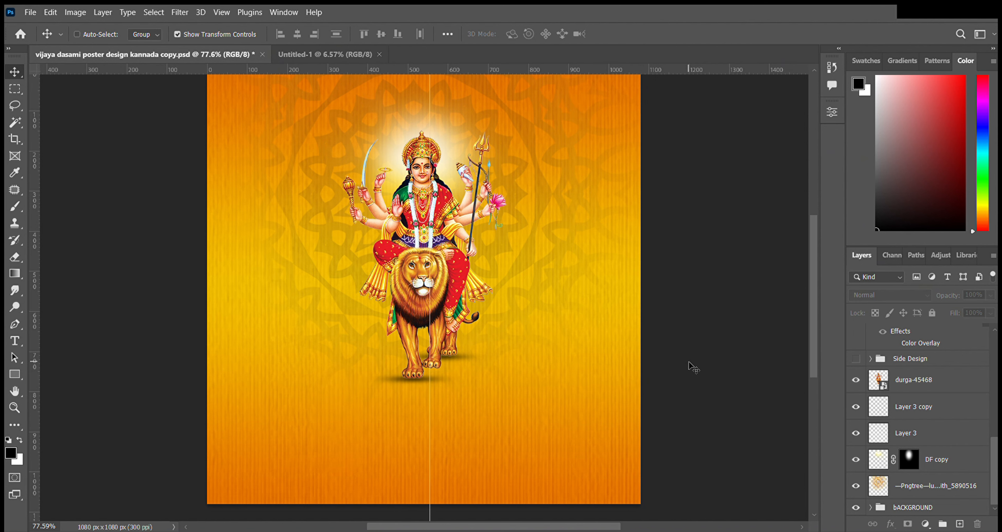
pyautogui.scroll(1, 693, 367)
pyautogui.click(443, 389)
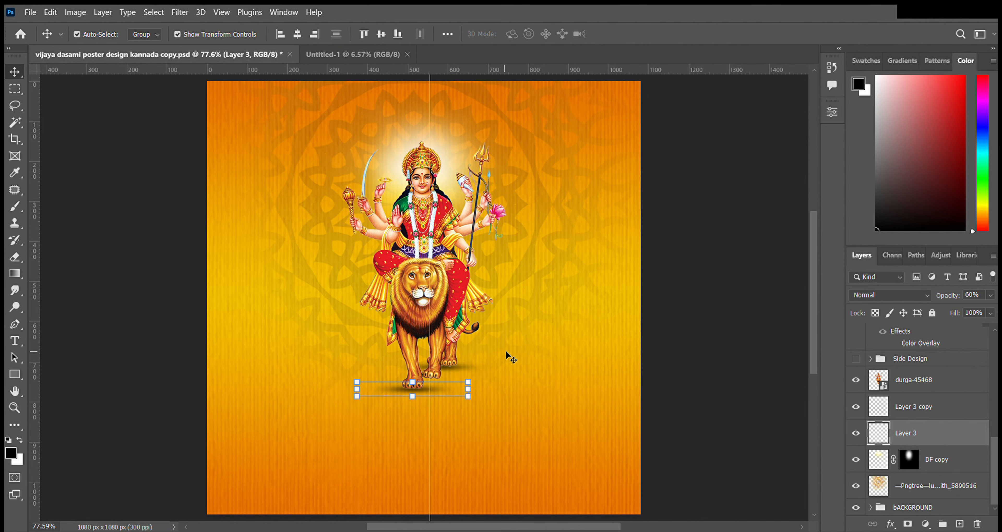
pyautogui.click(704, 325)
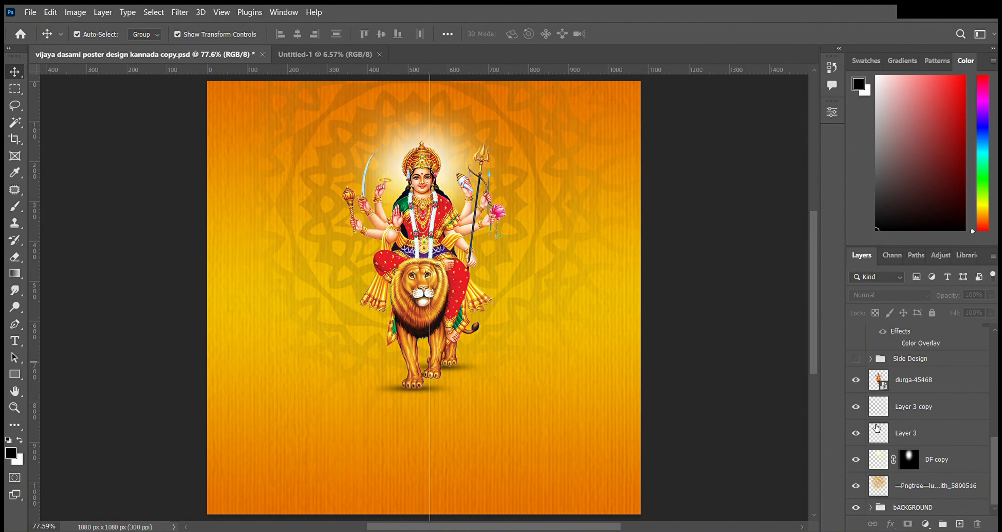
# Step: Expand the Side Design group and make it visible near the poster's lower edge
pyautogui.scroll(2, 895, 430)
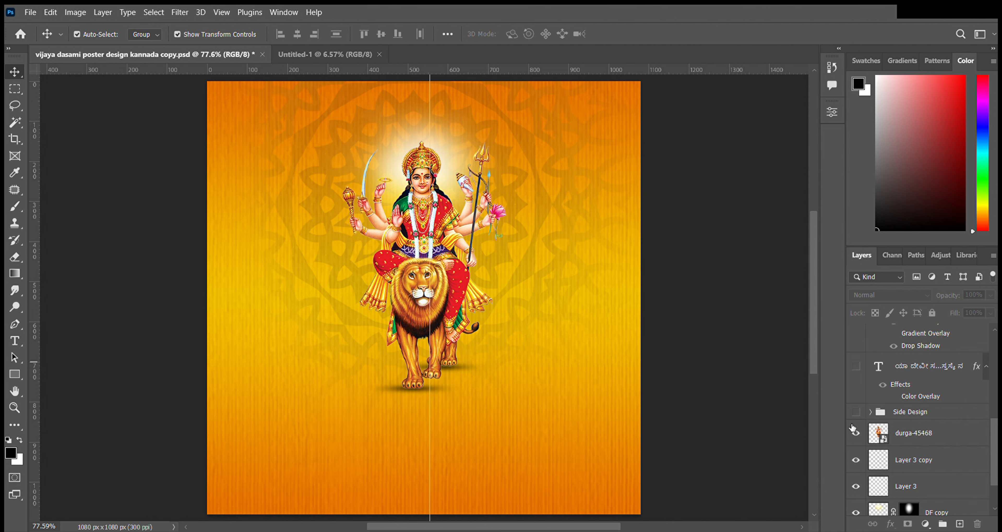
pyautogui.click(872, 414)
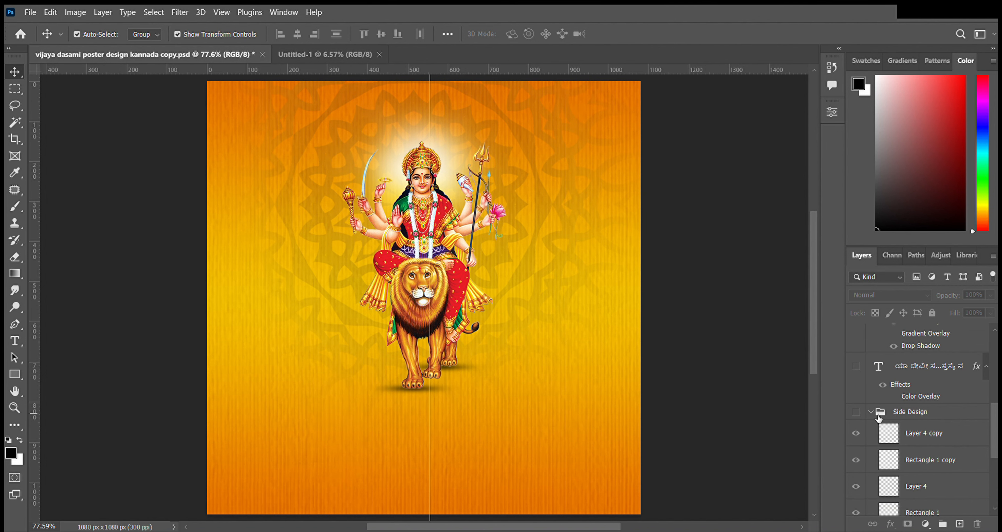
pyautogui.click(871, 412)
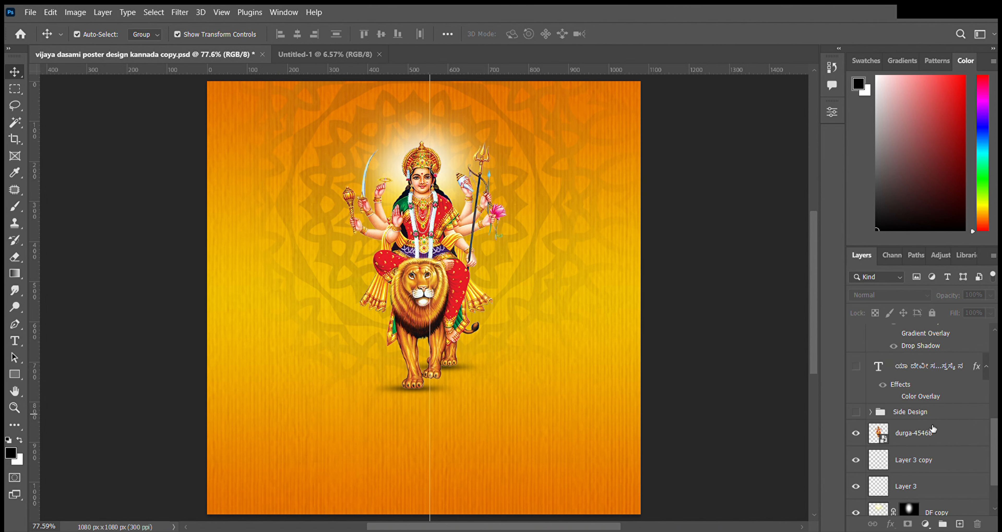
pyautogui.click(875, 413)
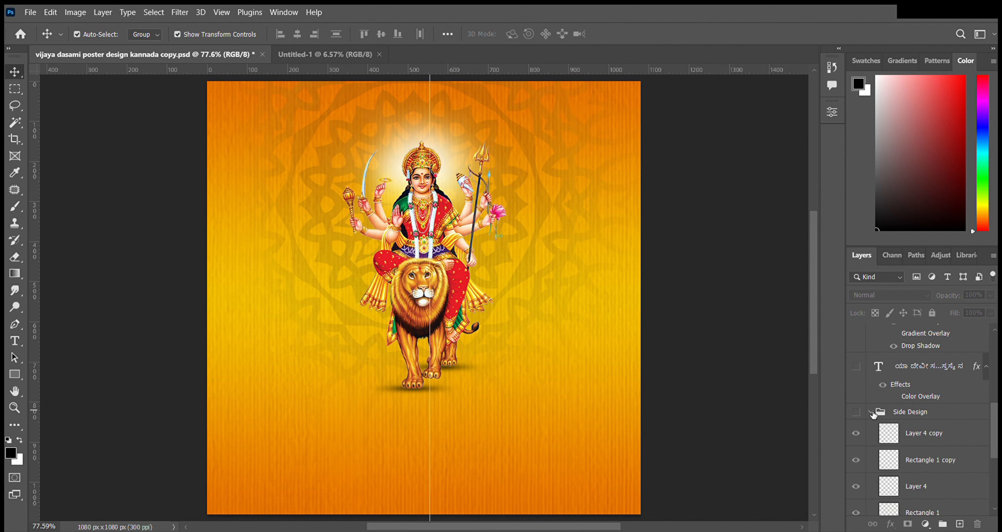
pyautogui.scroll(-1, 883, 413)
pyautogui.click(902, 485)
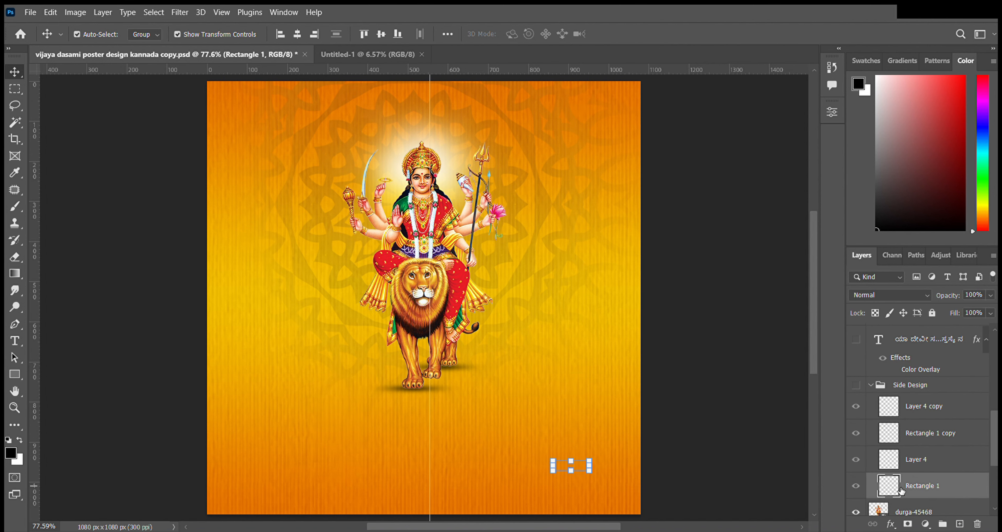
pyautogui.click(860, 486)
pyautogui.click(749, 342)
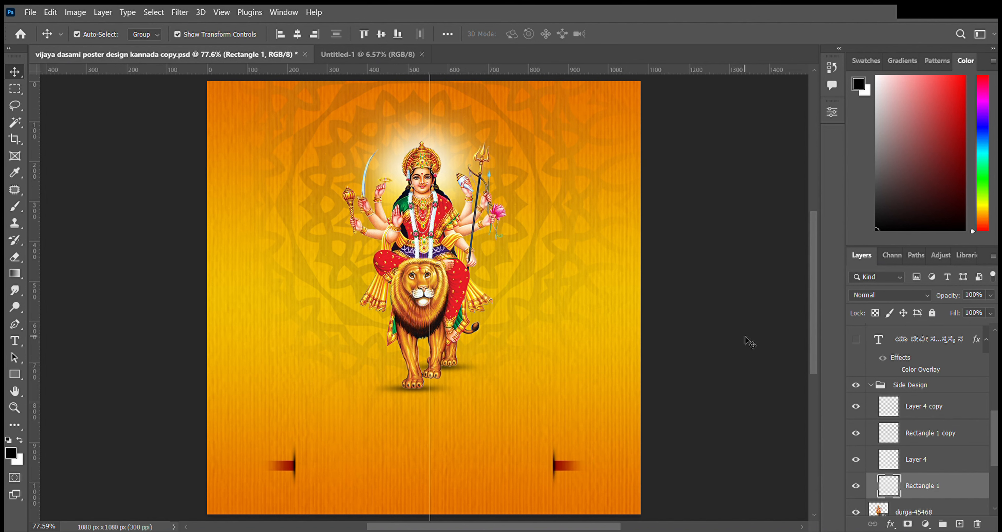
# Step: Examine the Side Design group and its layers Layer 4 copy, Rectangle 1 copy, Layer 4 and Rectangle 1
pyautogui.click(572, 470)
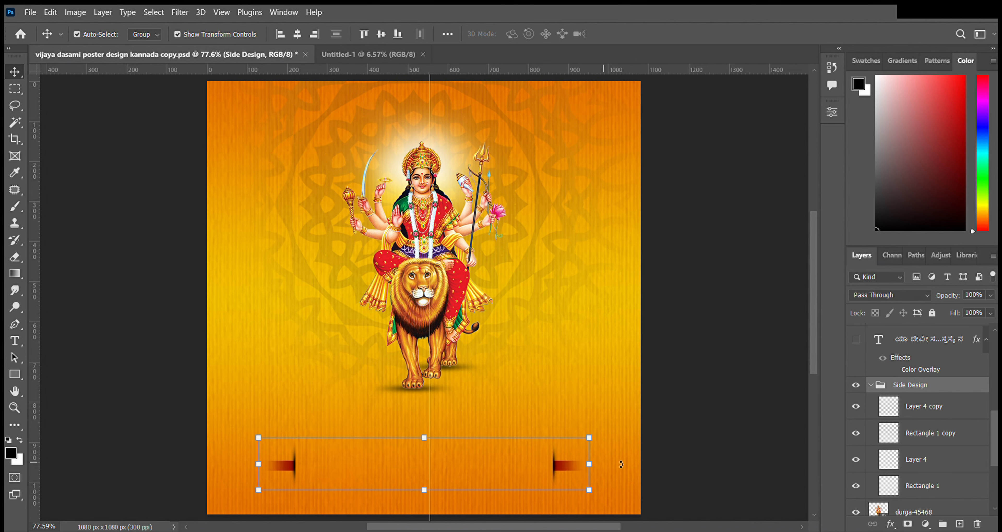
pyautogui.click(909, 416)
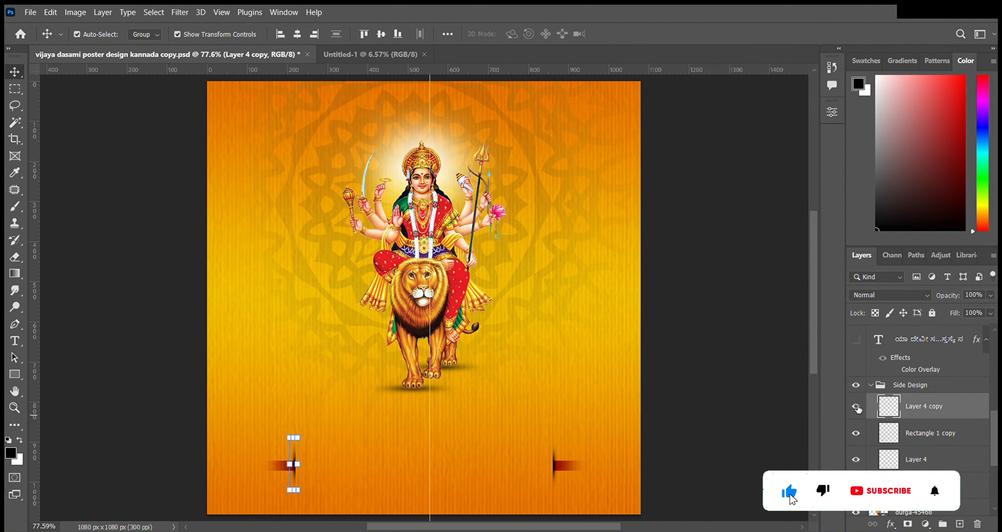
pyautogui.click(925, 440)
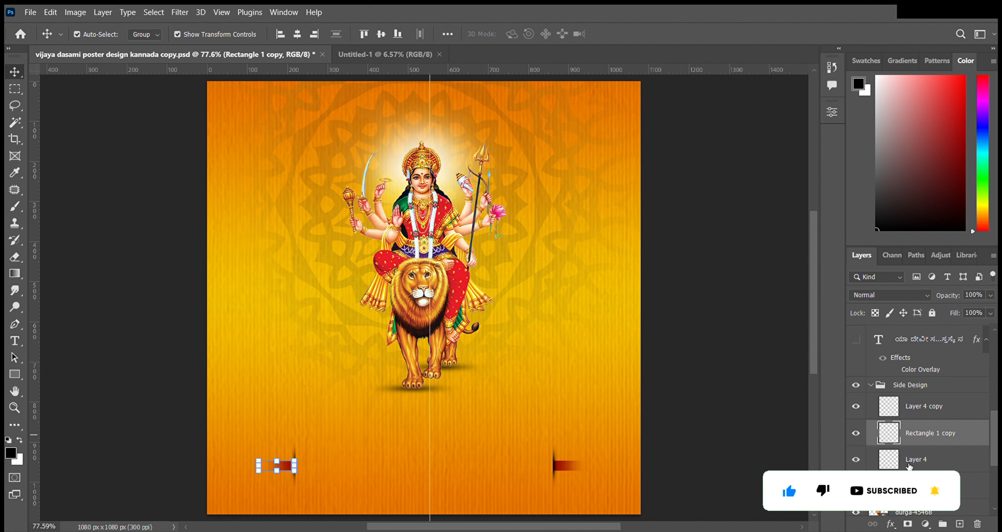
pyautogui.click(916, 467)
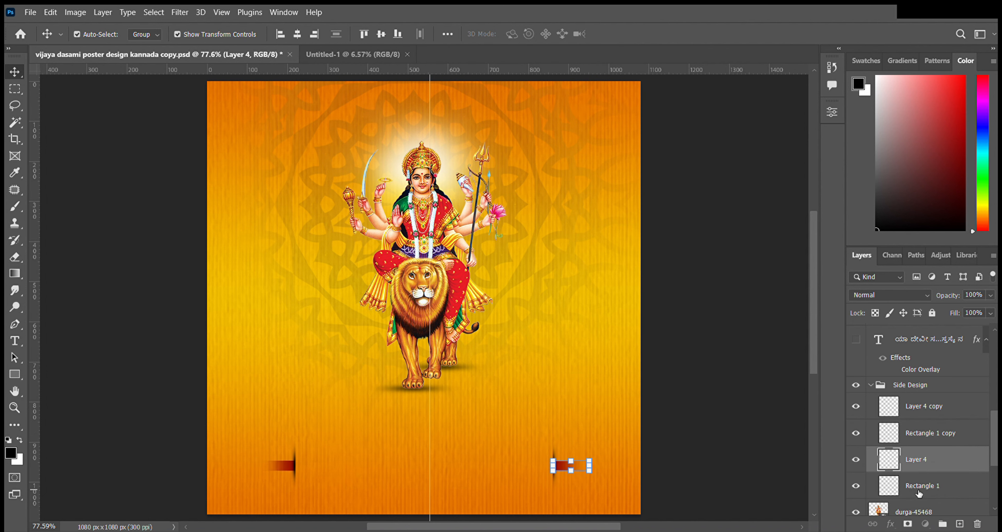
pyautogui.click(919, 488)
pyautogui.click(757, 396)
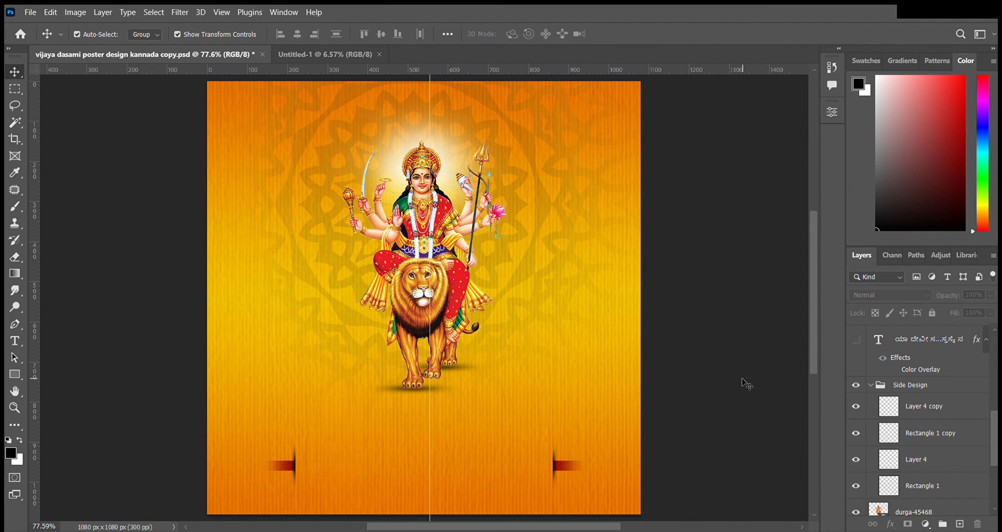
pyautogui.click(574, 472)
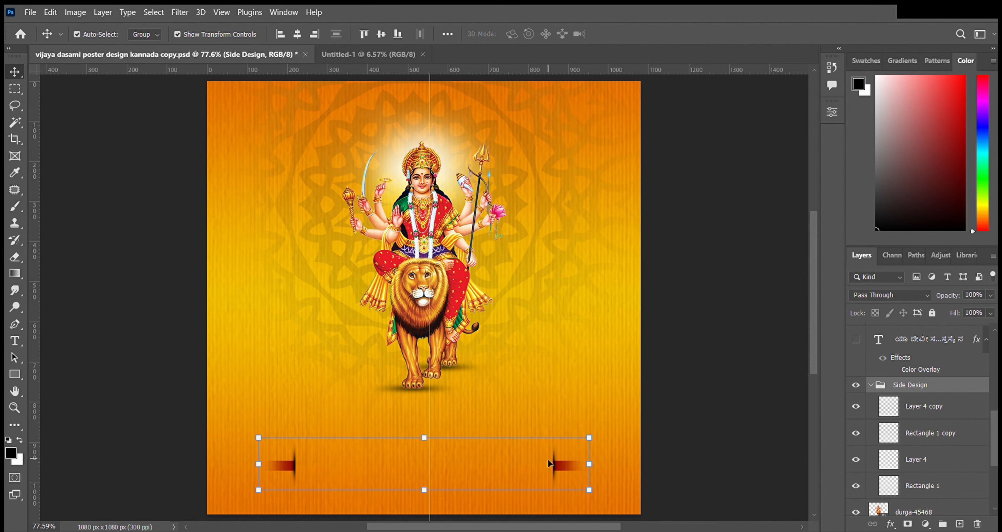
pyautogui.click(689, 364)
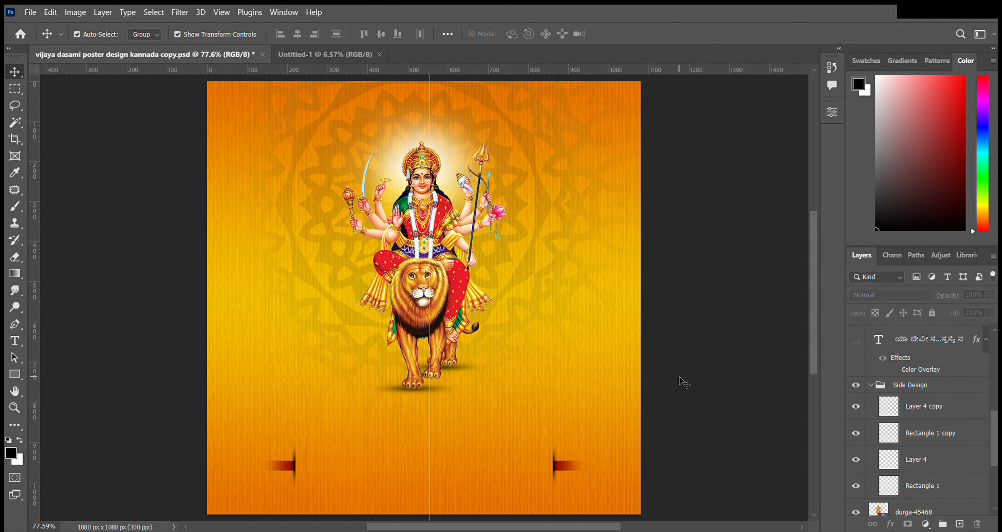
# Step: Make the two-line Kannada verse text layer between the side ornaments visible and check its placement
pyautogui.scroll(3, 904, 407)
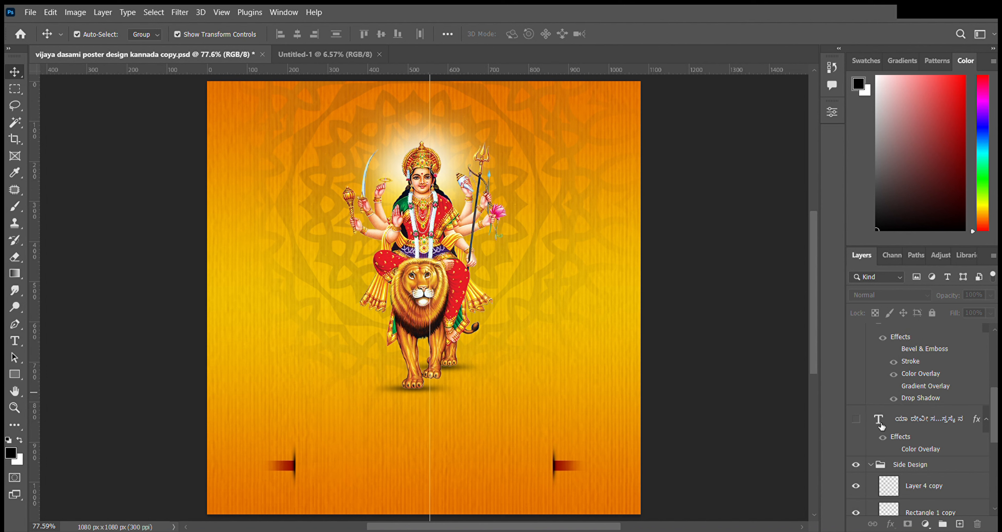
pyautogui.click(860, 422)
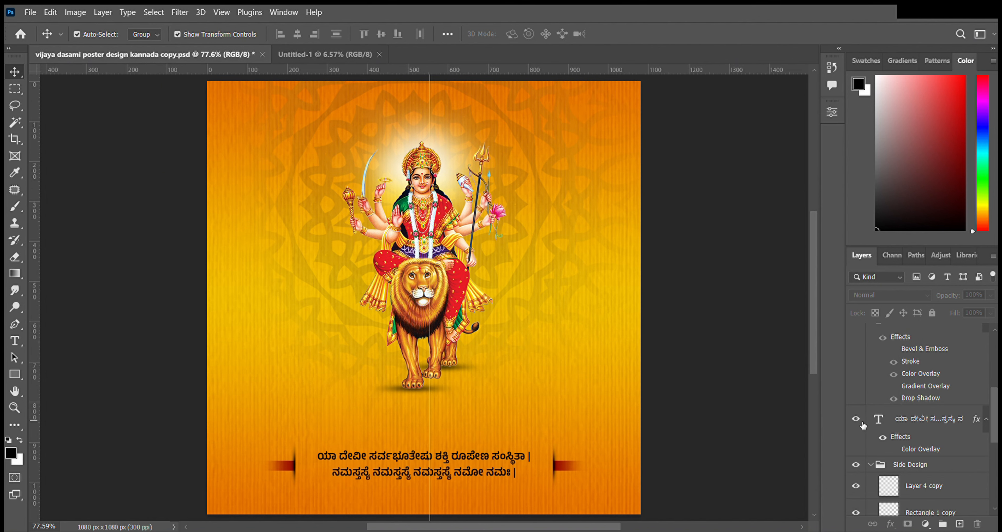
pyautogui.click(468, 456)
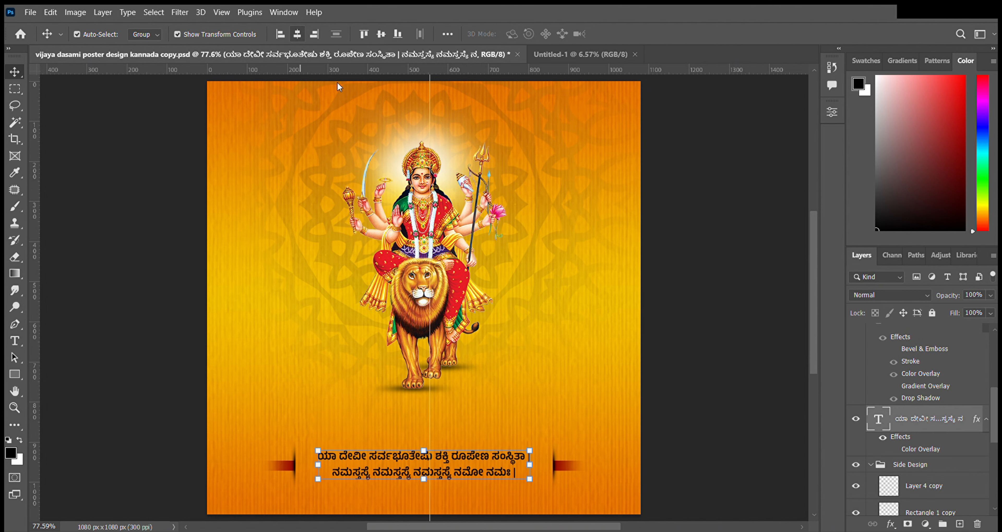
pyautogui.click(712, 268)
pyautogui.click(474, 459)
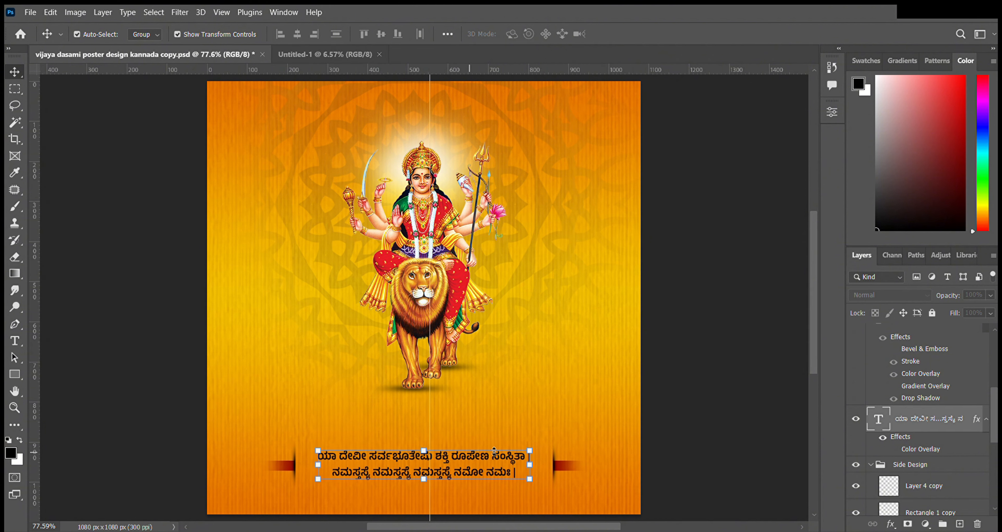
pyautogui.click(772, 397)
# Step: Show the heading ವಿಜಯದಶಮಿಯ ಶುಭಾಶಯಗಳು above the verse and briefly open its text for editing
pyautogui.scroll(3, 892, 413)
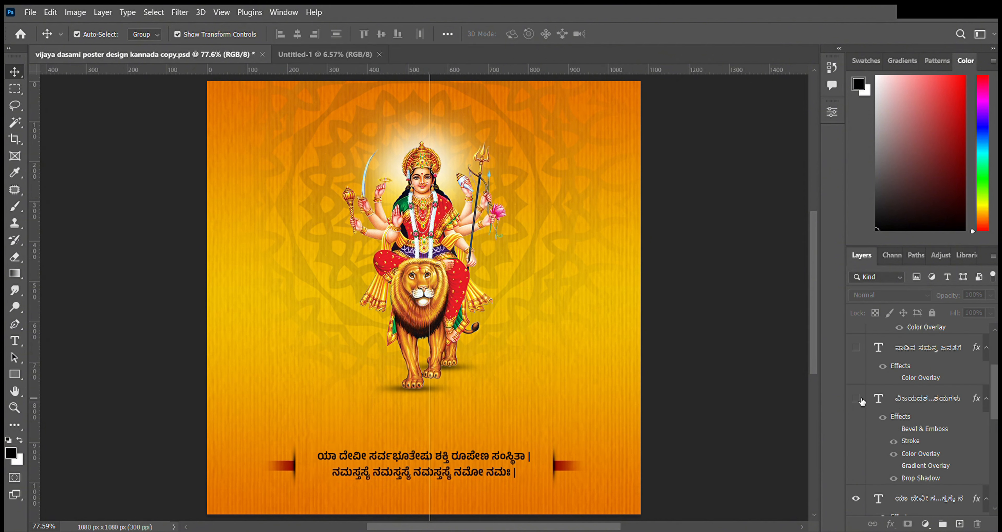
pyautogui.click(856, 399)
pyautogui.click(524, 435)
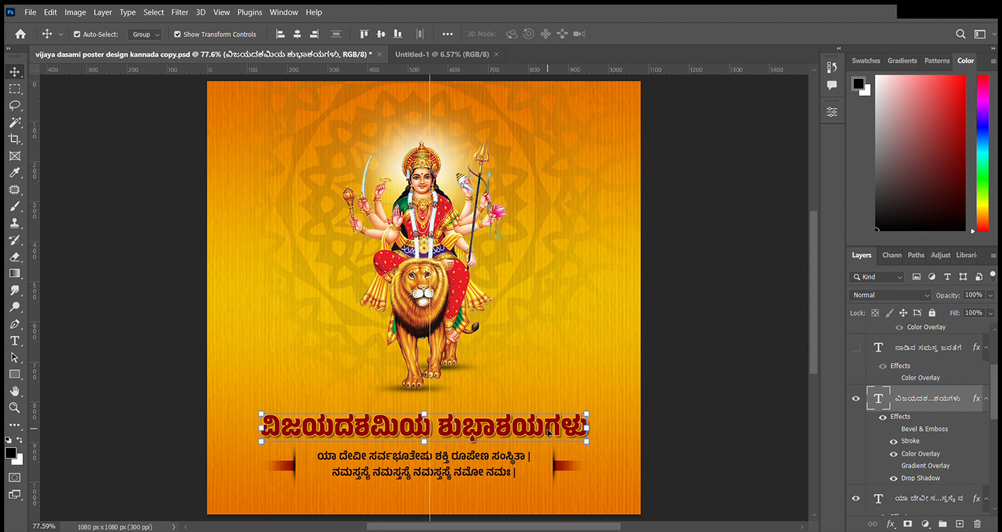
pyautogui.doubleClick(521, 430)
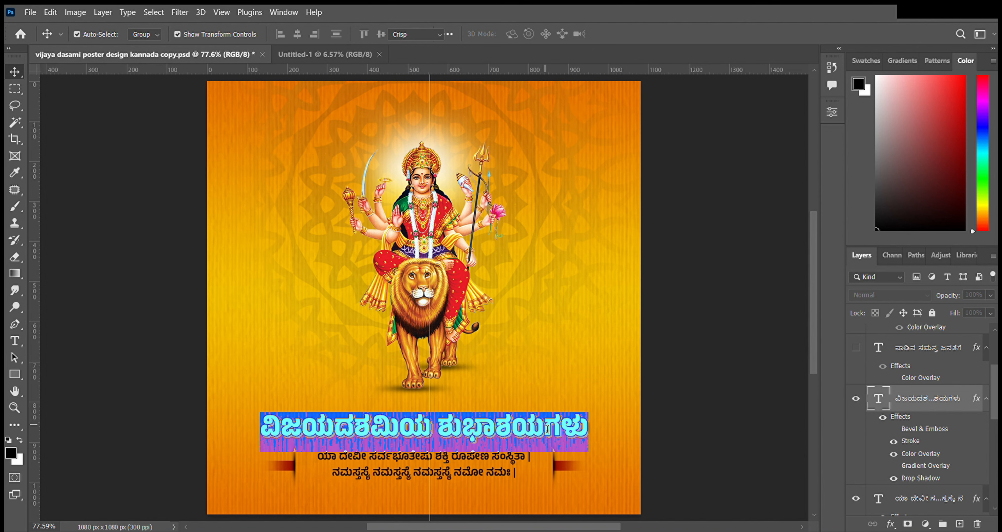
pyautogui.click(619, 34)
pyautogui.press('v')
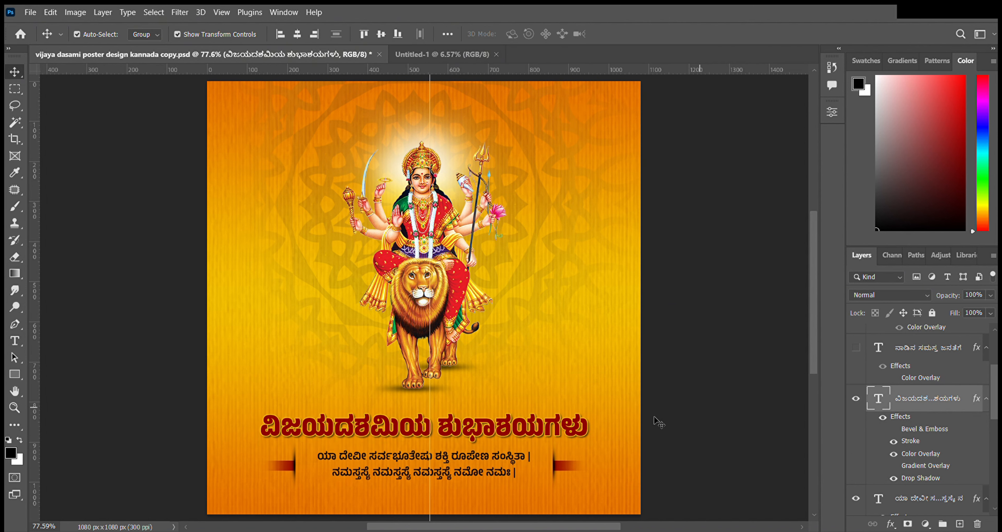
# Step: Open the two-line Kannada verse text for editing to check its font and size, and leave it as is
pyautogui.click(495, 451)
pyautogui.doubleClick(495, 452)
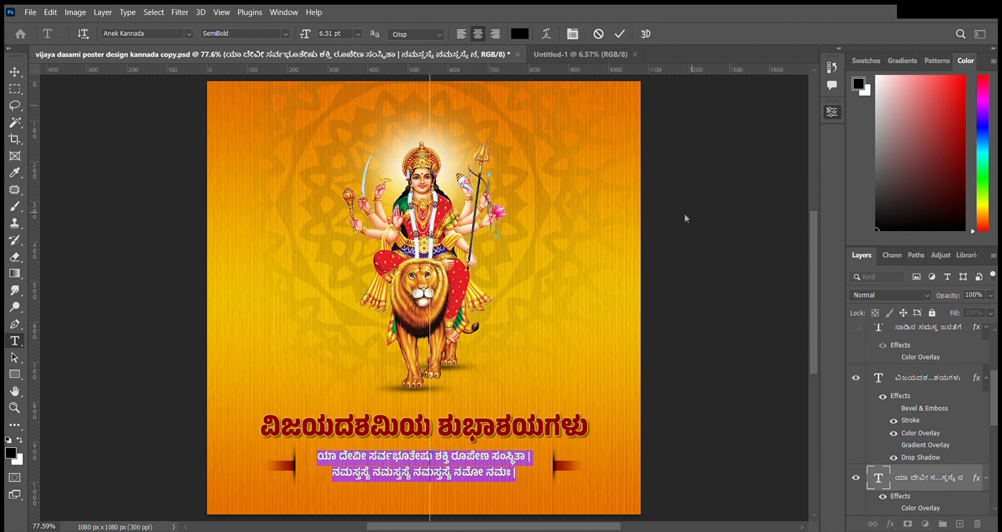
pyautogui.hotkey('ctrl', 'Return')
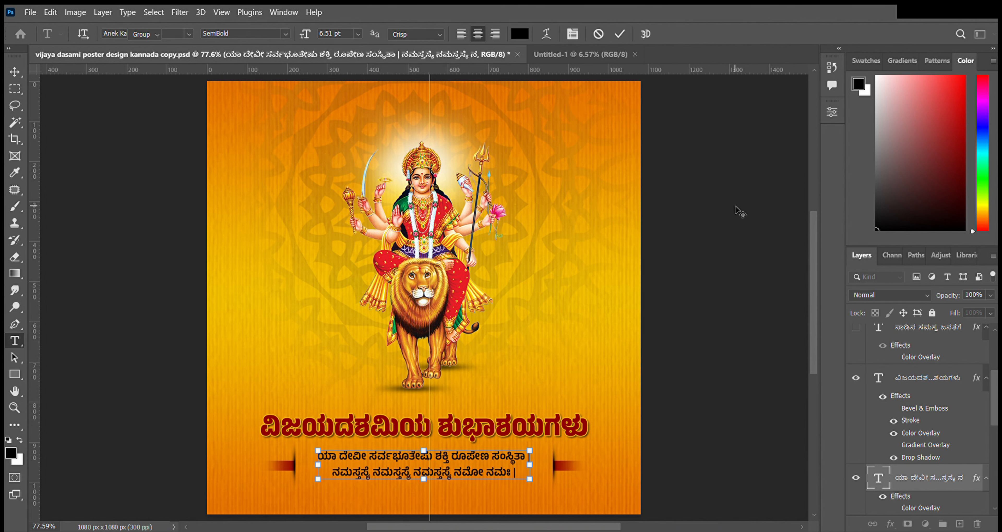
pyautogui.press('v')
# Step: Examine the layer style of the heading ವಿಜಯದಶಮಿಯ ಶುಭಾಶಯಗಳು, including its Stroke, Color Overlay and Drop Shadow effects
pyautogui.click(522, 432)
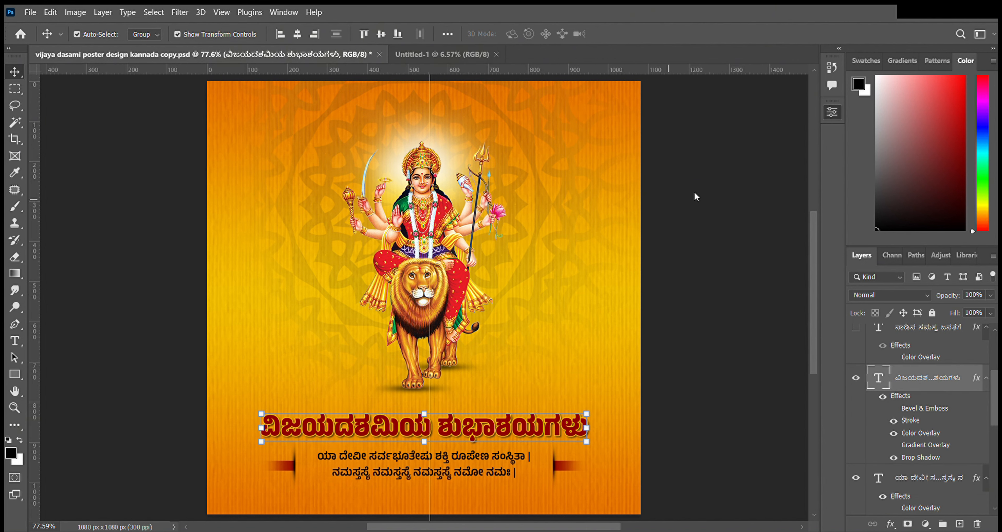
pyautogui.click(803, 105)
pyautogui.click(753, 179)
pyautogui.click(542, 433)
pyautogui.click(869, 377)
pyautogui.press('h')
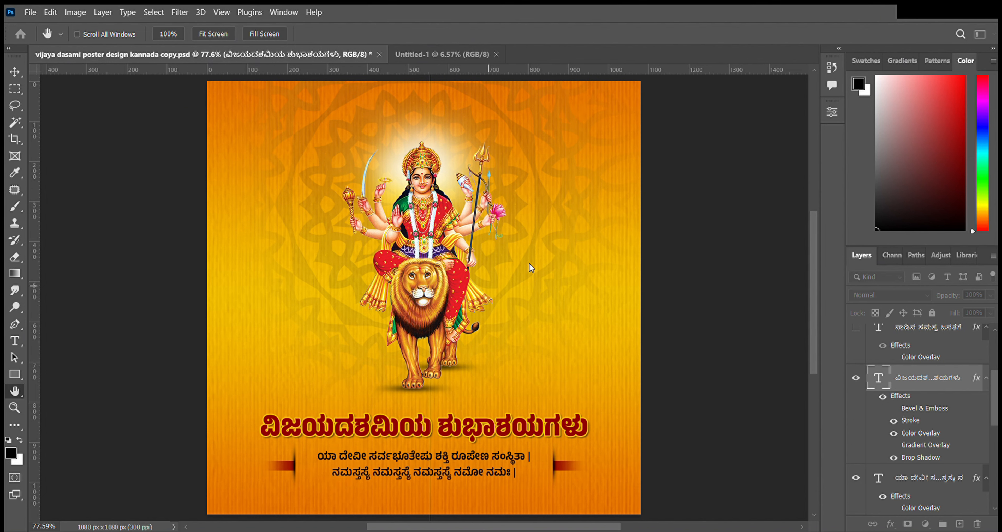
pyautogui.press('i')
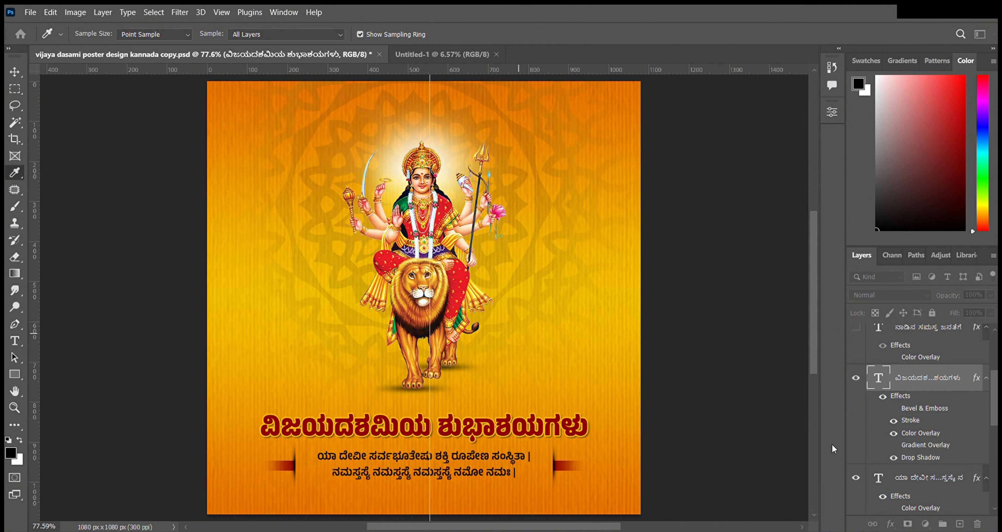
pyautogui.press('h')
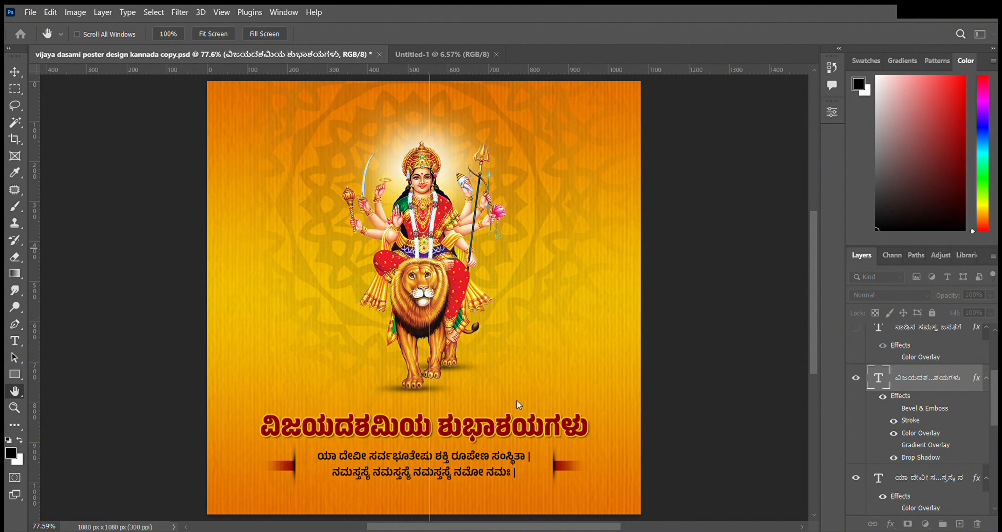
pyautogui.click(530, 401)
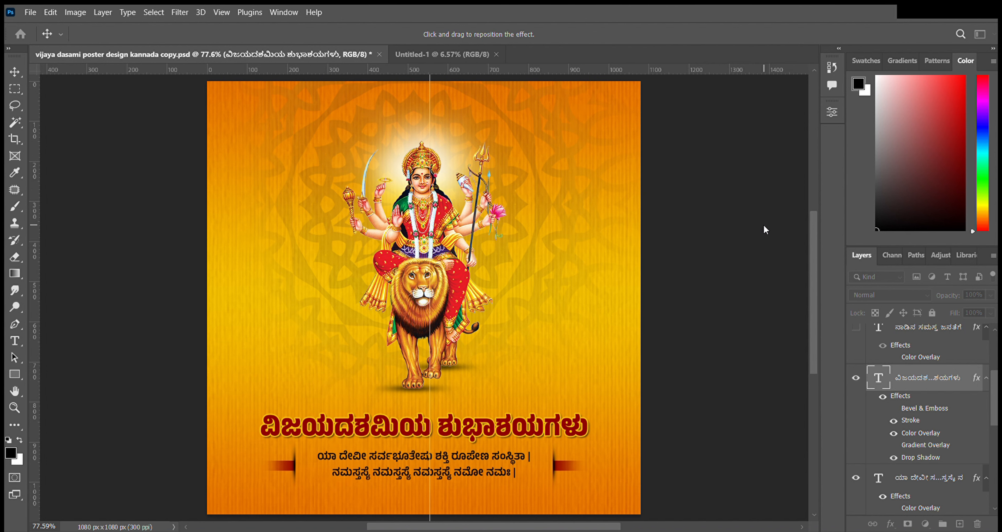
pyautogui.click(917, 166)
pyautogui.click(716, 162)
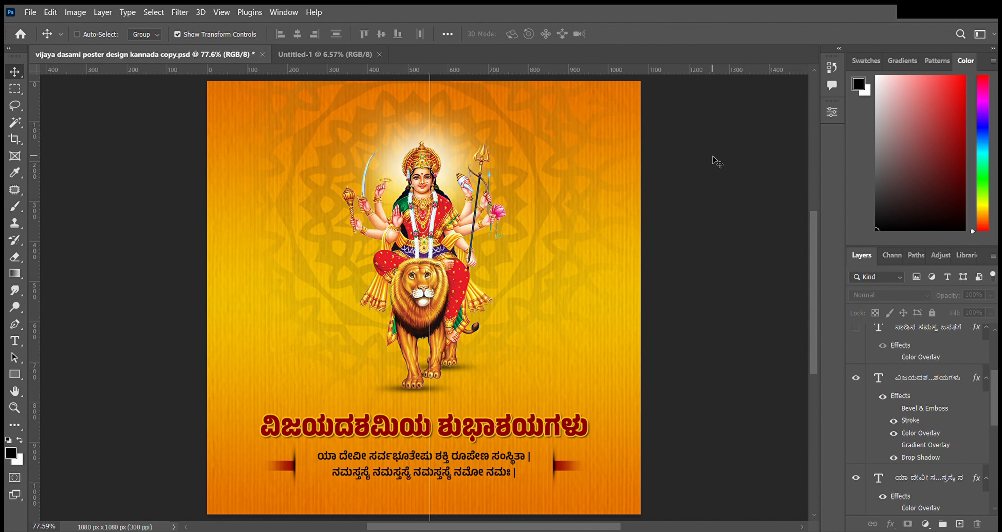
pyautogui.click(513, 427)
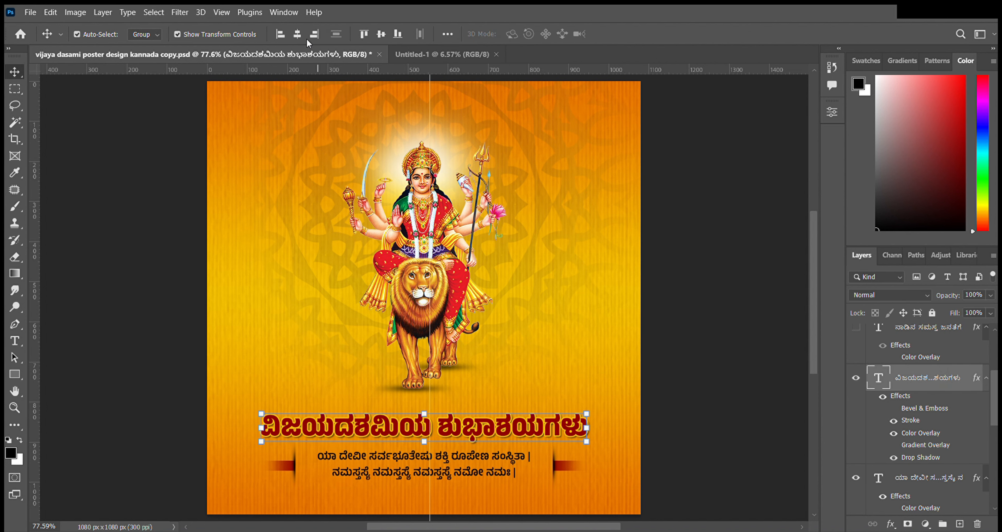
pyautogui.click(687, 269)
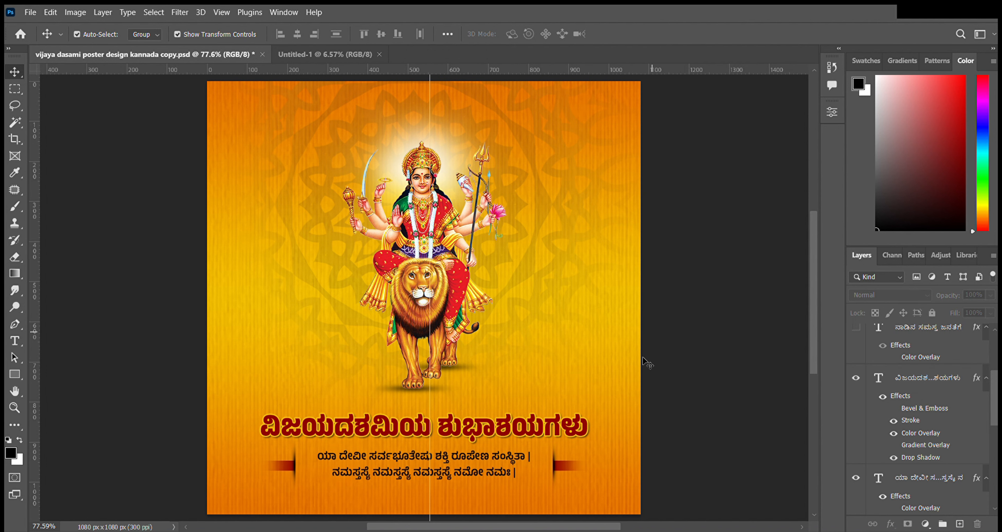
# Step: Show the text line ನಾಡಿನ ಸಮಸ್ತ ಜನತೆಗೆ above the heading and remove the vertical guide from the poster
pyautogui.scroll(2, 880, 382)
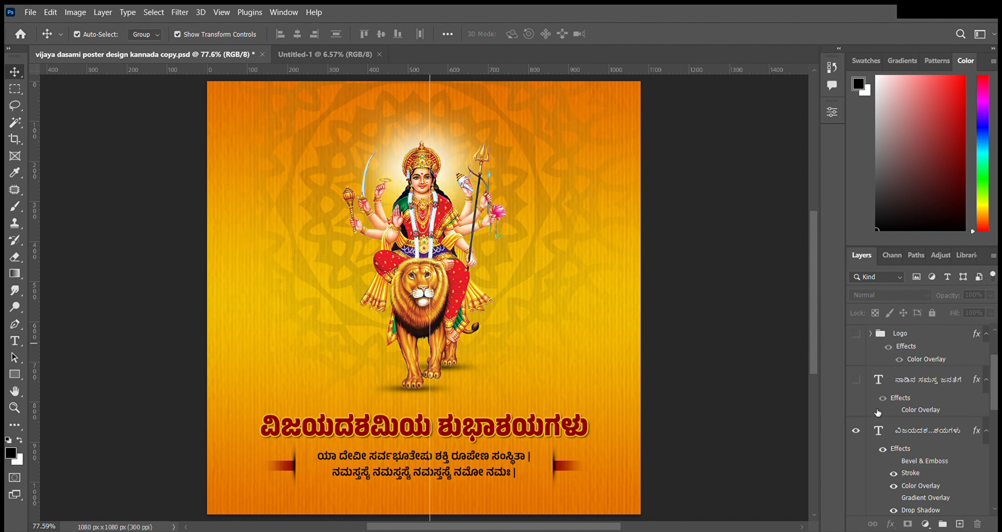
pyautogui.click(857, 381)
pyautogui.click(449, 403)
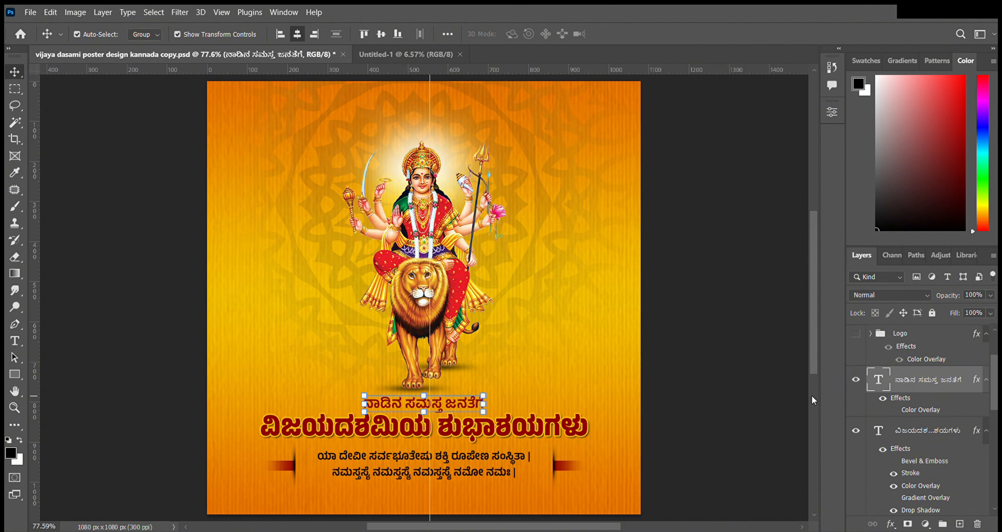
pyautogui.click(602, 344)
pyautogui.moveTo(430, 138); pyautogui.dragTo(150, 160)
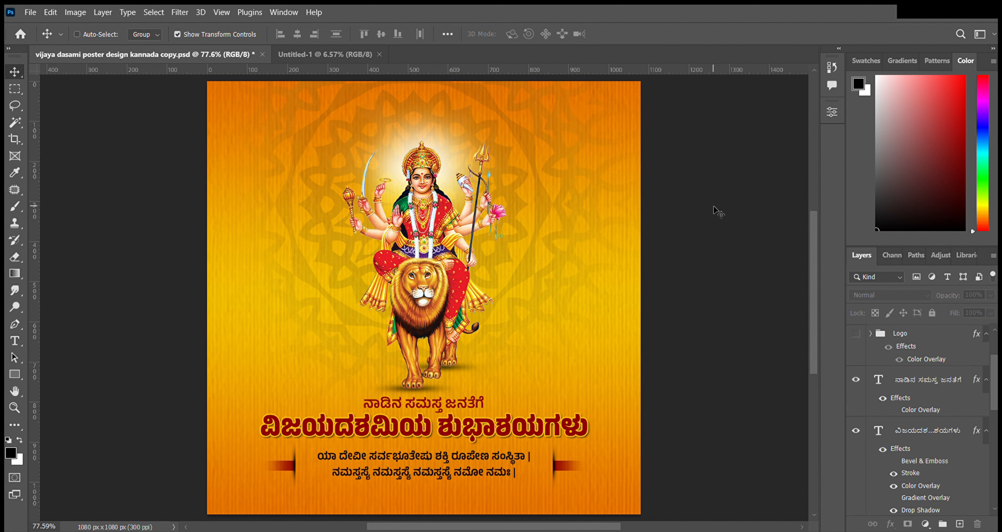
pyautogui.click(452, 252)
pyautogui.click(745, 230)
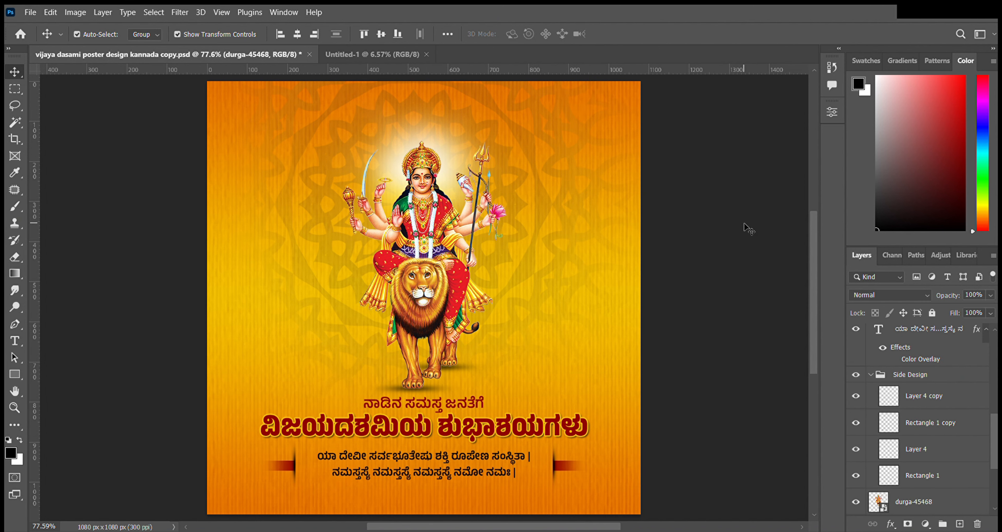
# Step: Expand the Logo group and make the MY DESIGN MEDIA logo visible in the poster's upper corner
pyautogui.scroll(10, 939, 389)
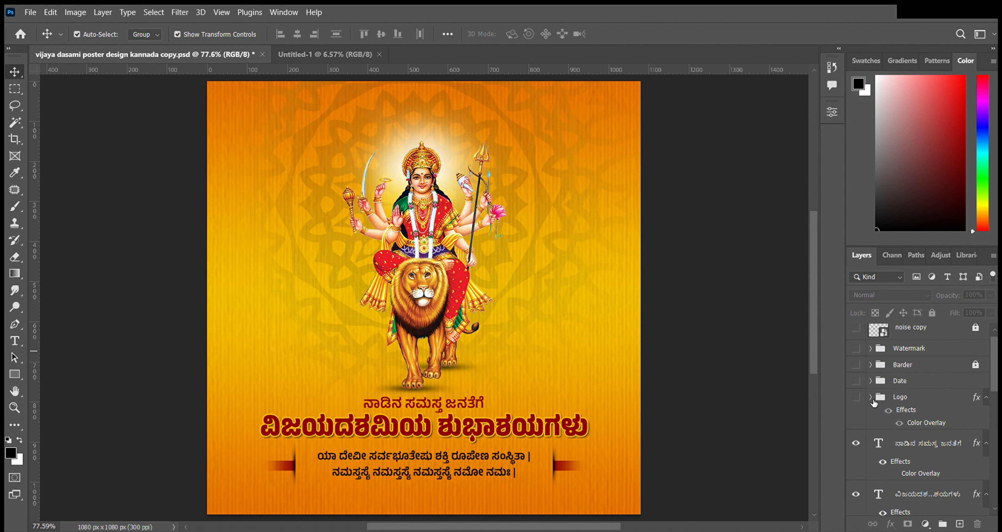
pyautogui.click(871, 398)
pyautogui.click(856, 397)
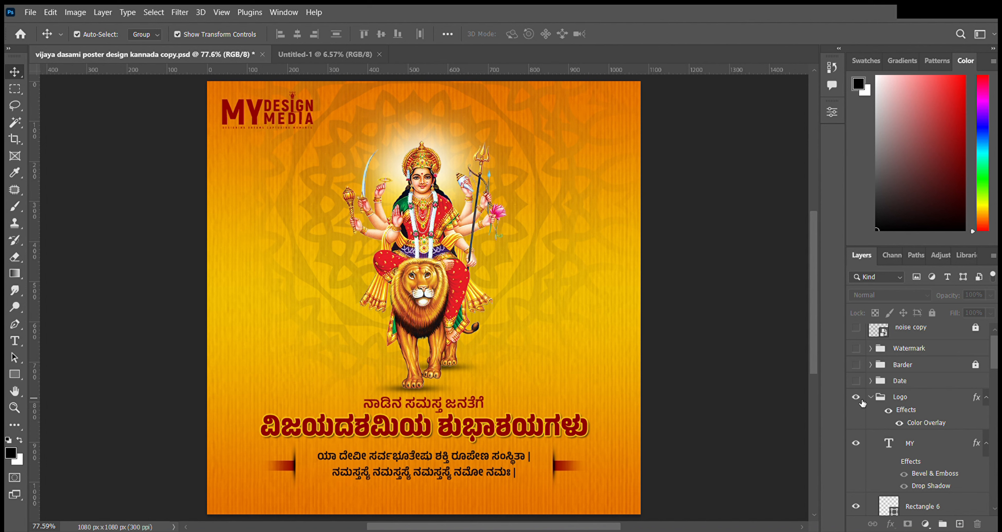
pyautogui.click(273, 118)
pyautogui.click(682, 170)
# Step: Expand the Date group and make the date badge visible in the poster's upper corner
pyautogui.click(871, 381)
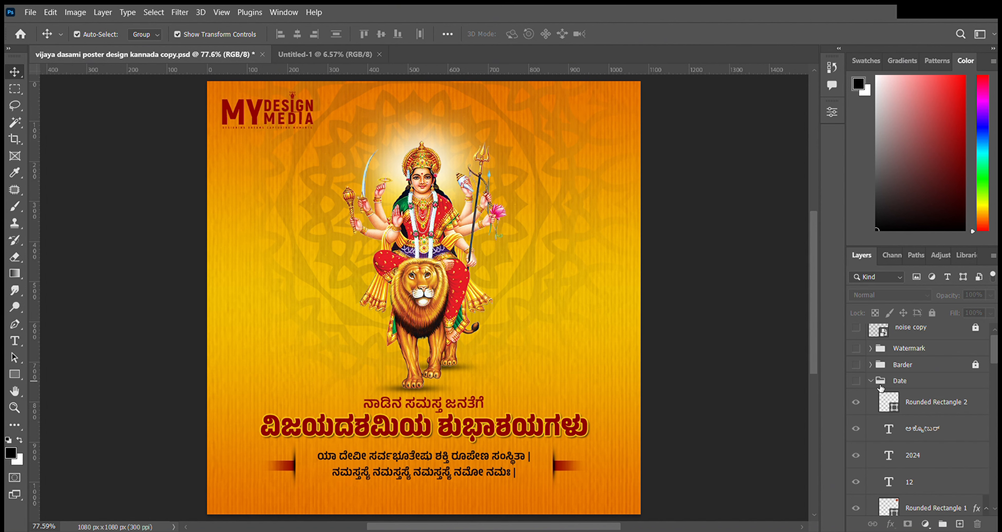
pyautogui.click(856, 381)
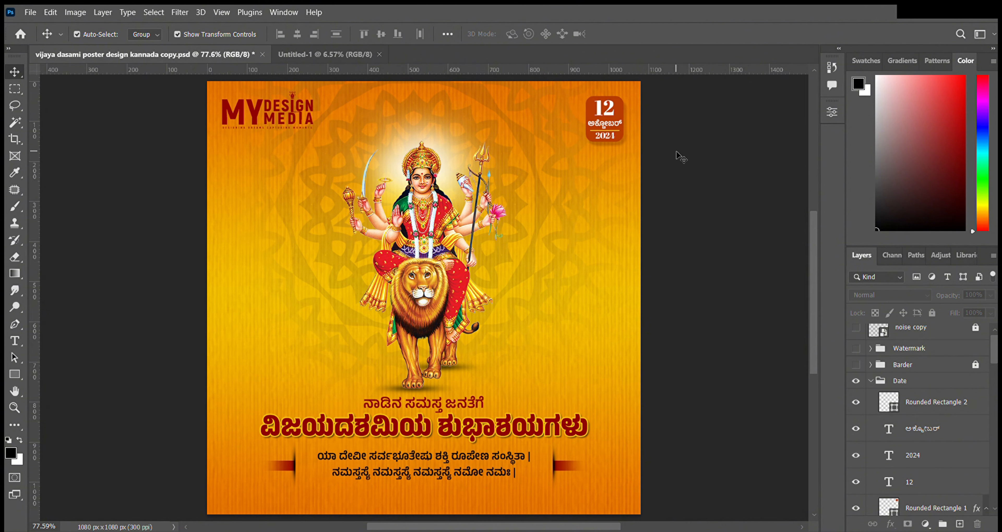
pyautogui.click(615, 114)
pyautogui.click(675, 117)
# Step: Examine the date badge's background shape, Rounded Rectangle 1, by briefly toggling its visibility
pyautogui.click(621, 118)
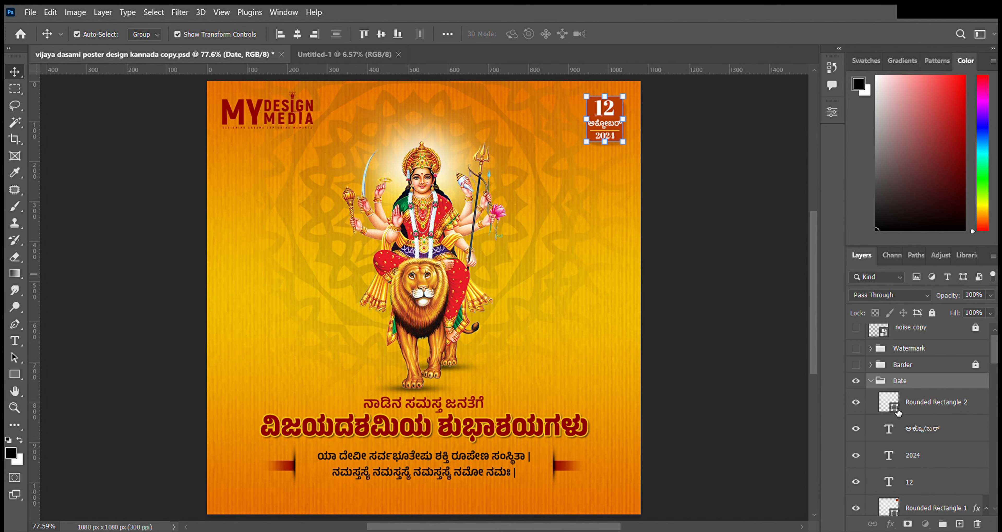
pyautogui.click(950, 410)
pyautogui.click(731, 99)
pyautogui.click(620, 117)
pyautogui.scroll(-1, 899, 431)
pyautogui.click(927, 488)
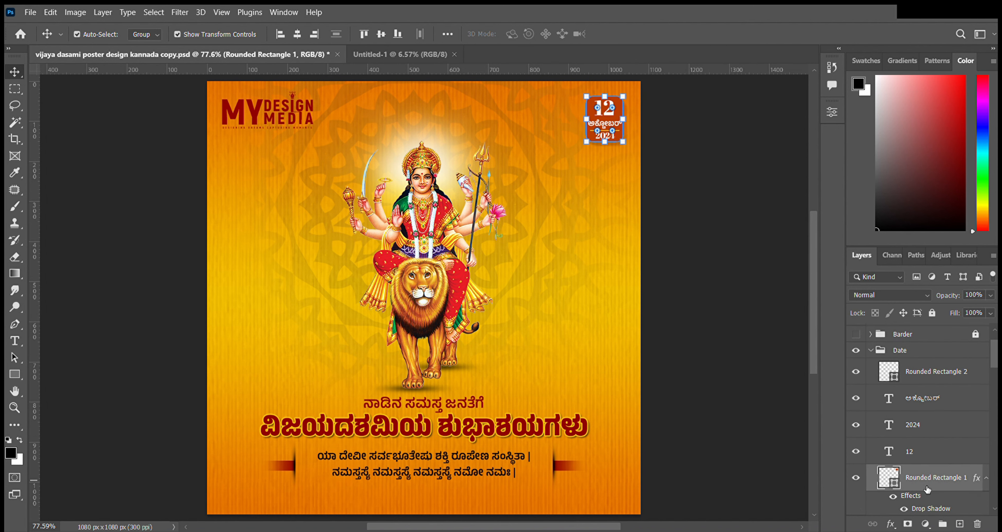
pyautogui.click(855, 482)
pyautogui.click(855, 482)
pyautogui.click(707, 212)
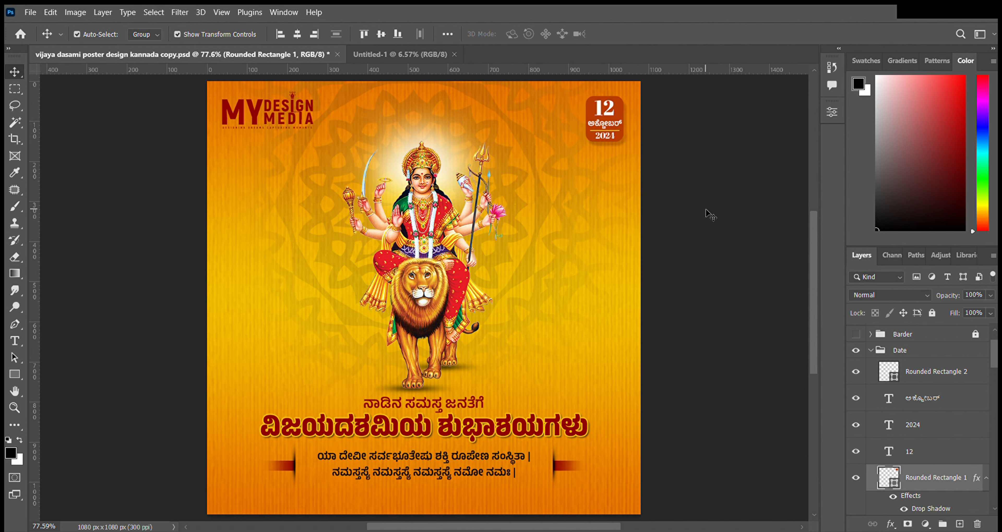
# Step: Examine the Date group's layers for the month ಅಕ್ಟೋಬರ್, the year 2024, the day 12 and Rounded Rectangle 2
pyautogui.click(603, 114)
pyautogui.click(723, 118)
pyautogui.click(611, 111)
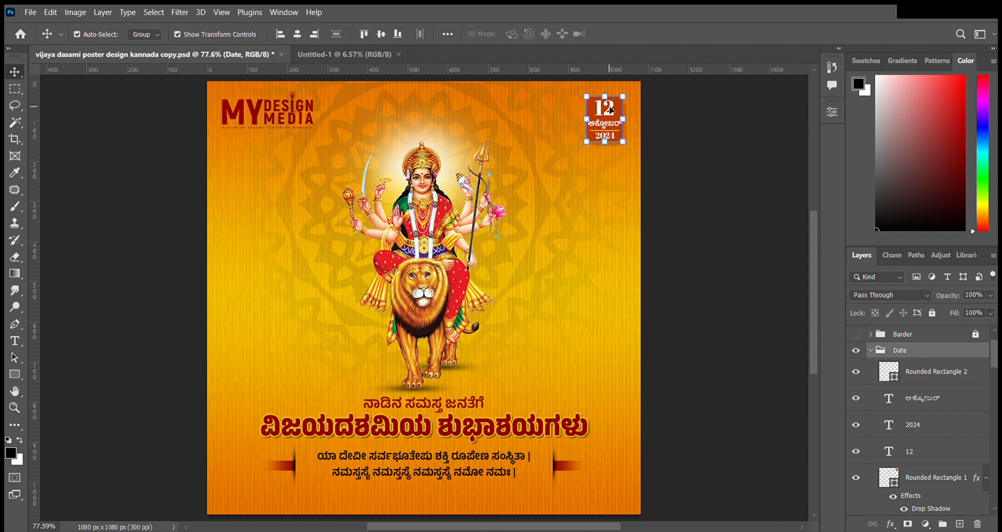
pyautogui.click(717, 152)
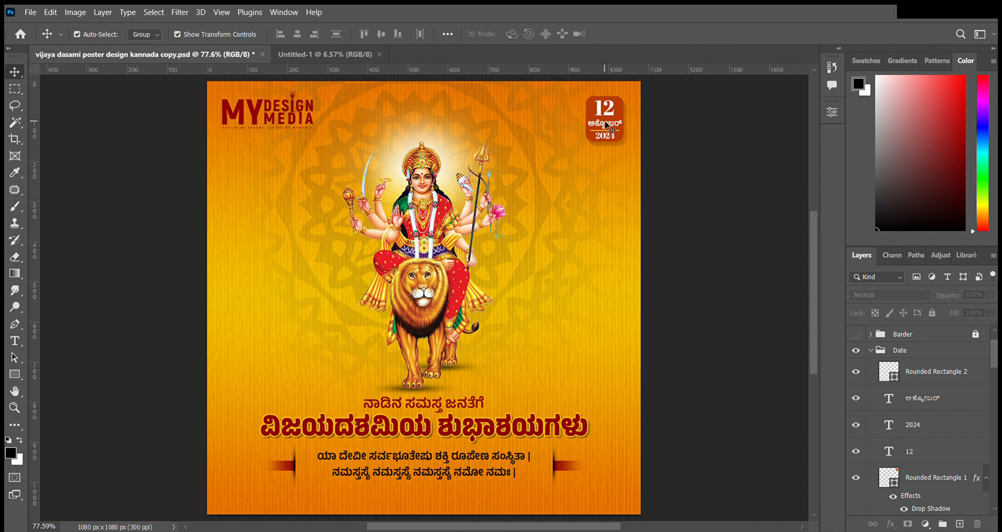
pyautogui.click(612, 135)
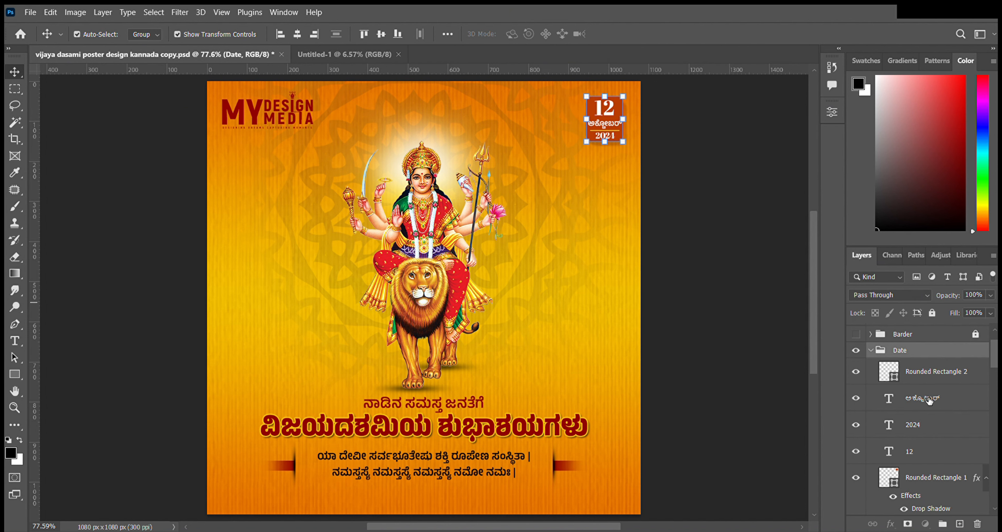
pyautogui.click(932, 405)
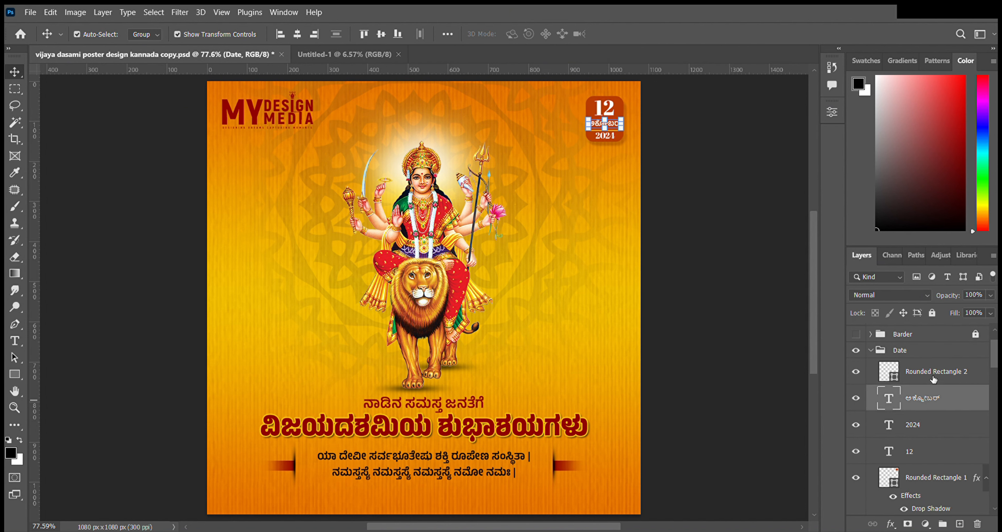
pyautogui.click(931, 434)
pyautogui.click(931, 457)
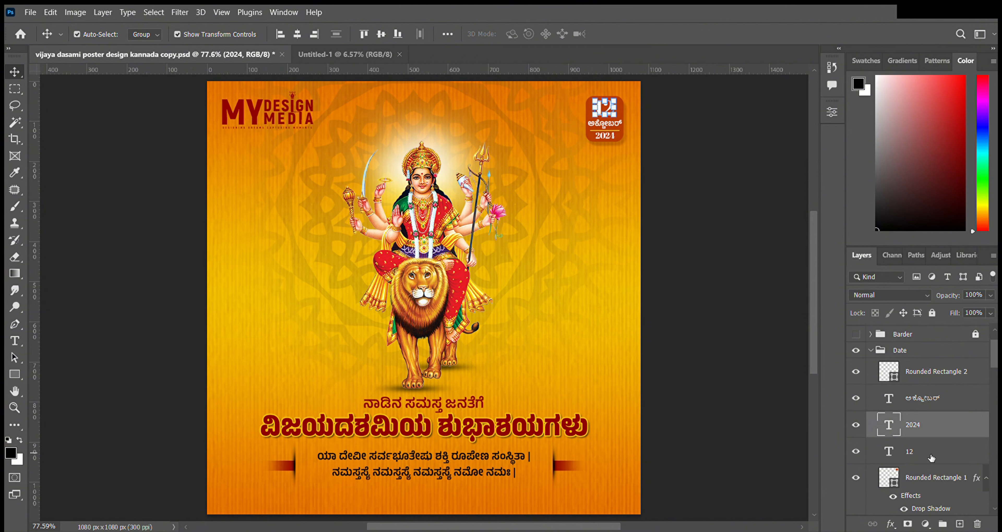
pyautogui.click(930, 435)
pyautogui.click(930, 405)
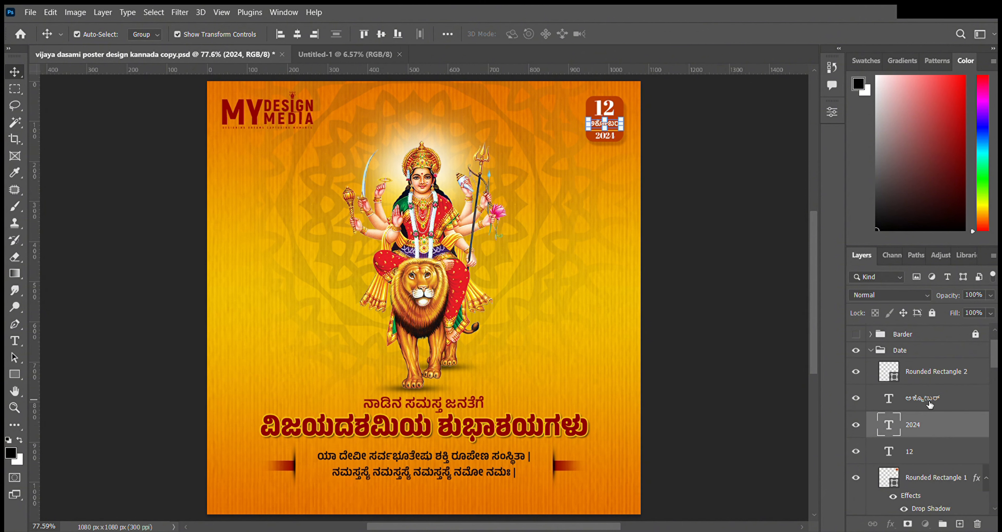
pyautogui.click(928, 376)
pyautogui.click(777, 317)
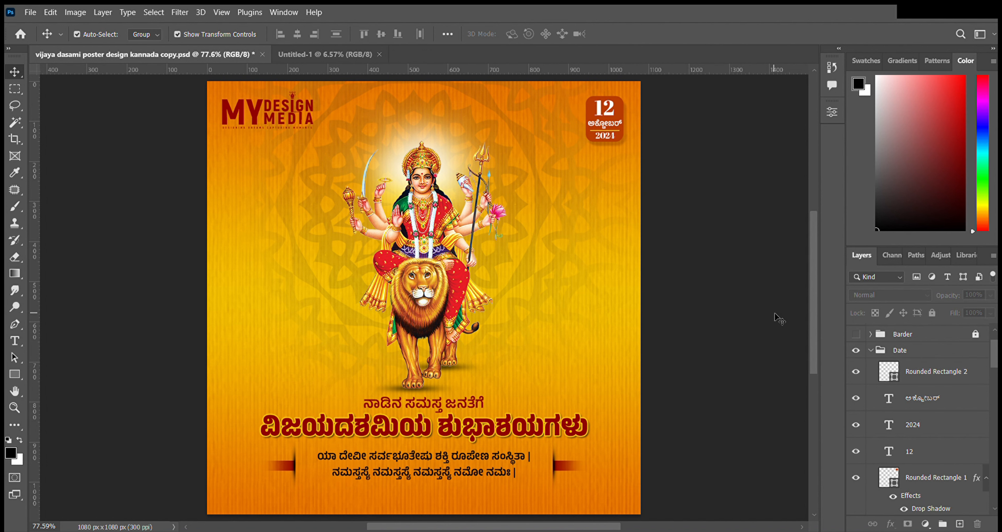
# Step: Expand the Barder group and make the white border around the poster visible
pyautogui.scroll(1, 936, 400)
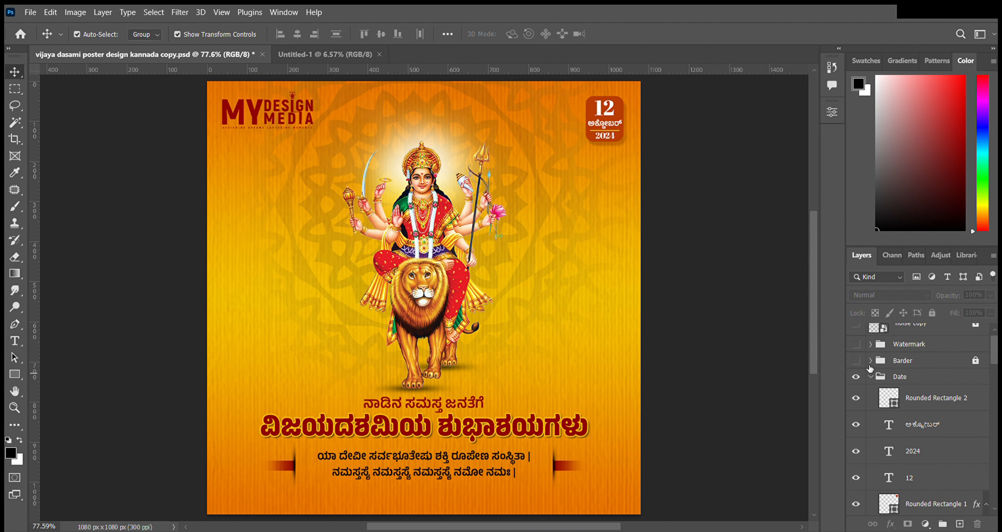
pyautogui.click(870, 360)
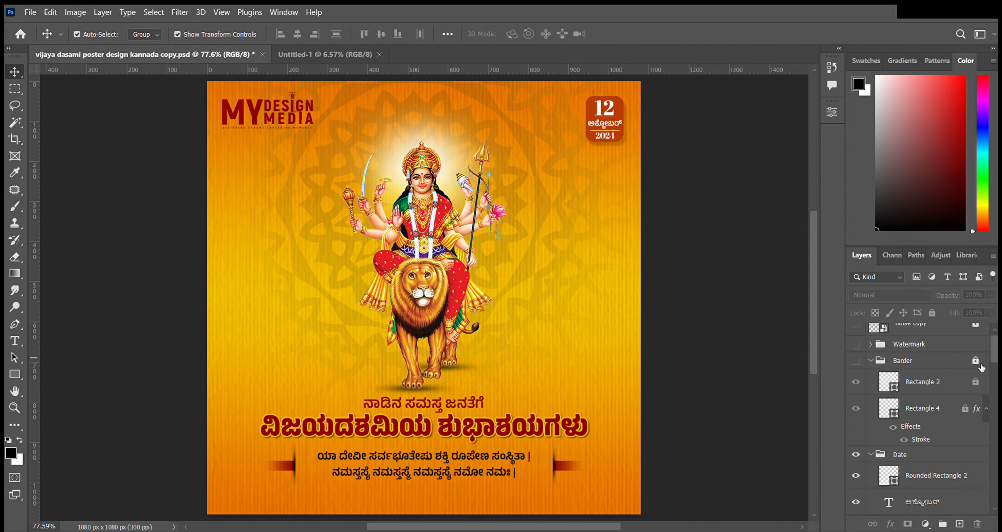
pyautogui.click(856, 361)
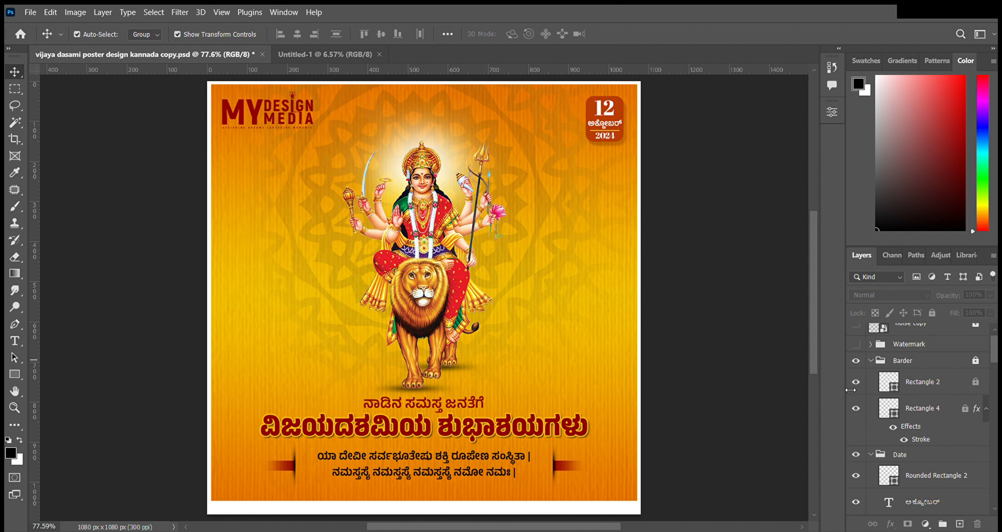
# Step: Make the Watermark group and the noise copy layer visible at the top of the layer stack
pyautogui.scroll(20, 918, 432)
pyautogui.click(856, 357)
pyautogui.click(856, 336)
# Step: Try opacities such as 100% and 60% on the unlocked noise copy layer and undo the changes
pyautogui.click(911, 337)
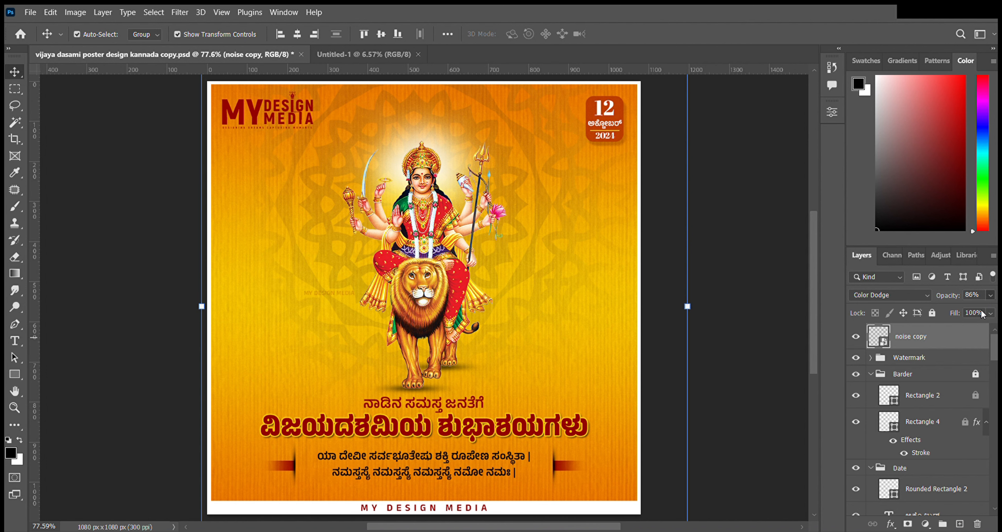
pyautogui.press('0')
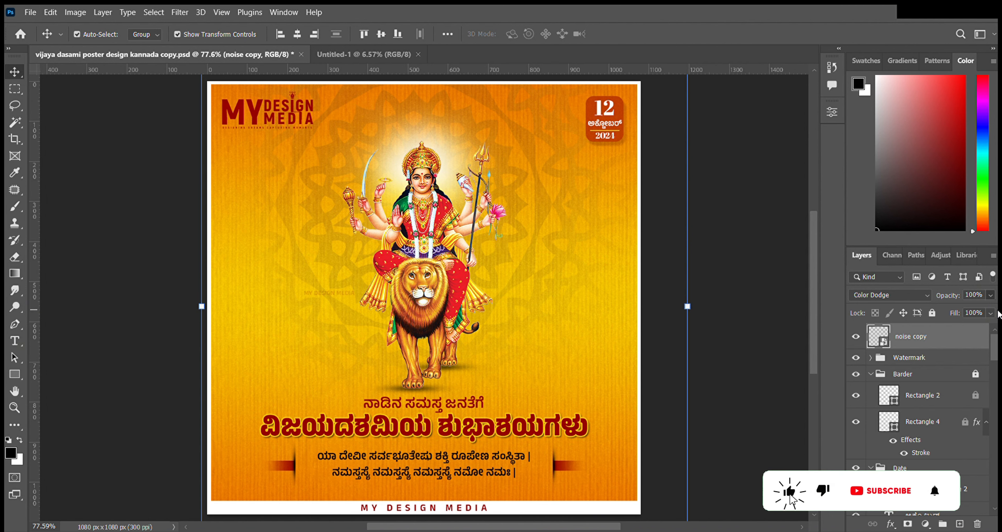
pyautogui.press('0')
pyautogui.press('0')
pyautogui.press('0')
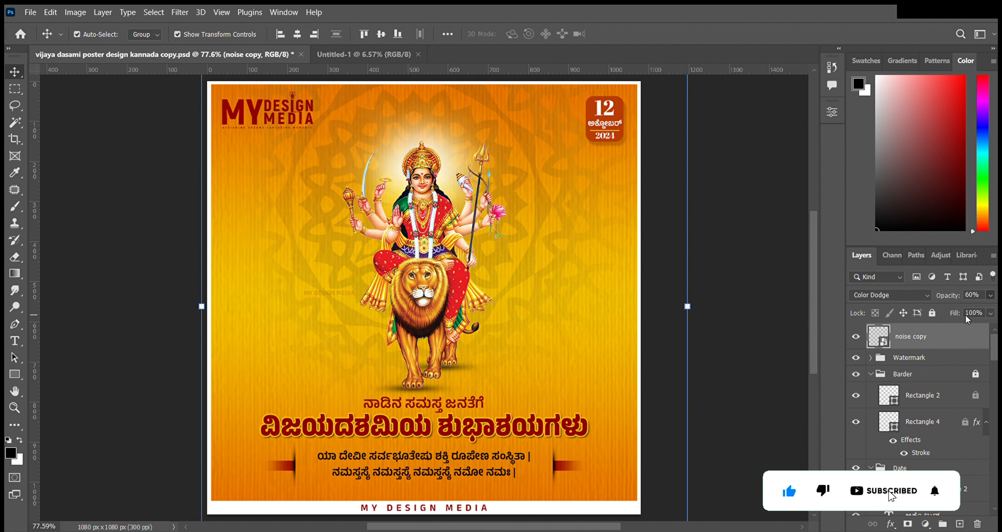
pyautogui.press('ctrl')
pyautogui.hotkey('ctrl', 'z')
pyautogui.hotkey('ctrl', 'z')
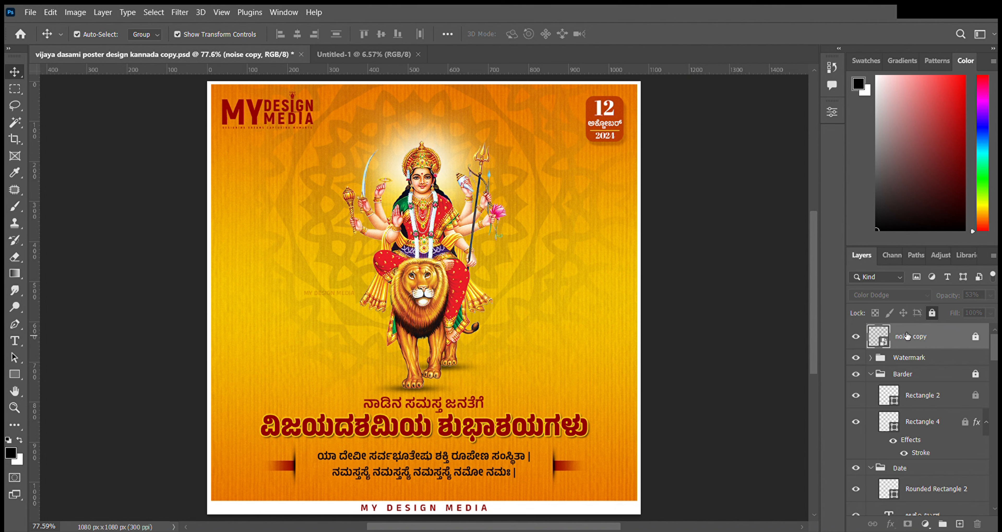
# Step: Deselect the layer and review the finished poster with the side panels hidden and the whole canvas in view
pyautogui.click(757, 261)
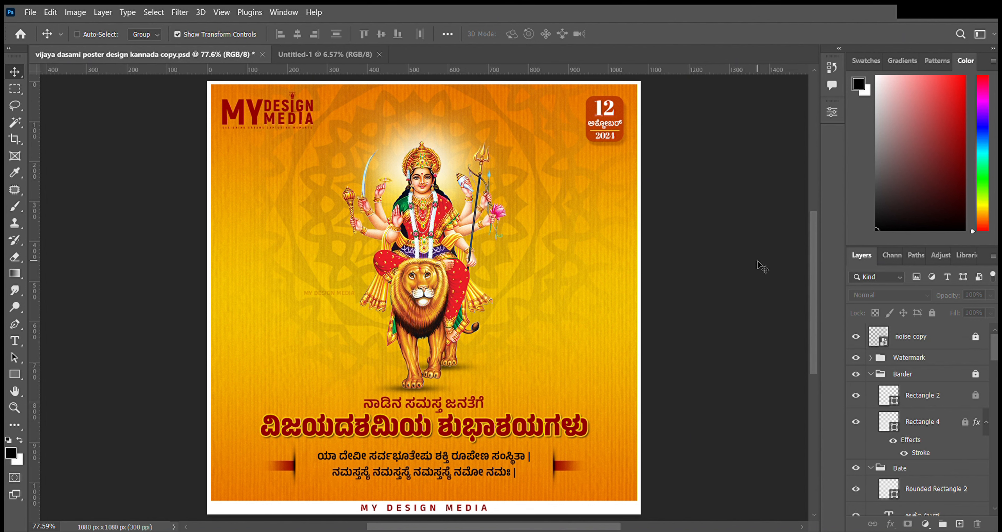
pyautogui.scroll(3, 756, 269)
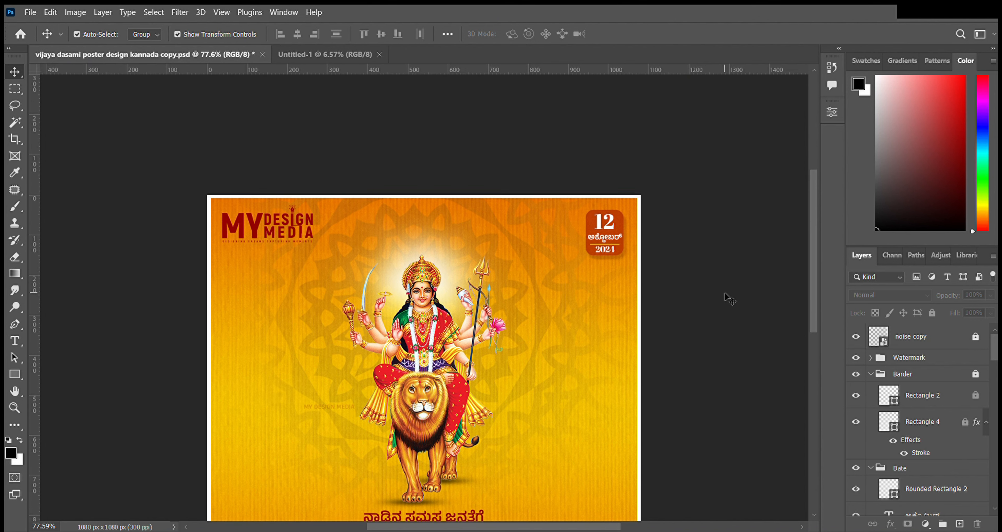
pyautogui.scroll(-2, 730, 303)
pyautogui.scroll(-1, 730, 304)
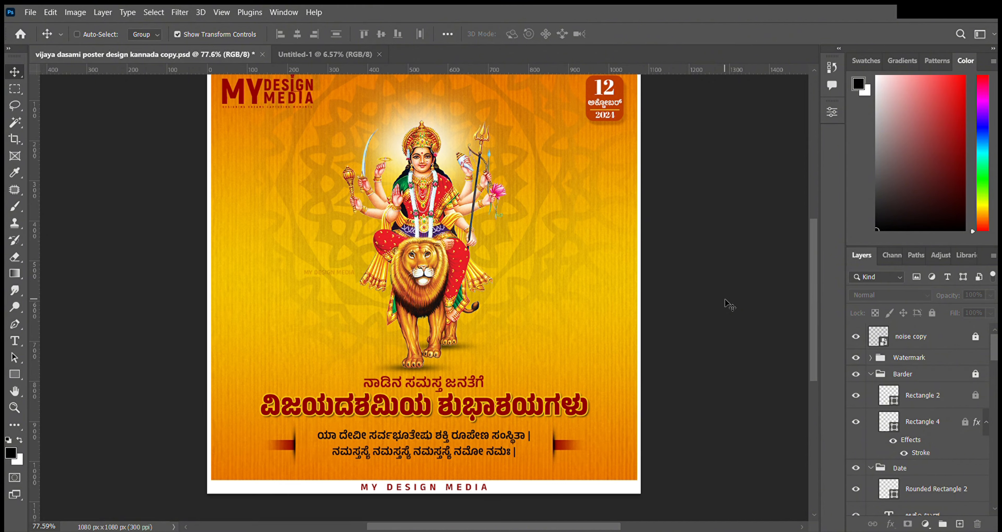
pyautogui.press('Tab')
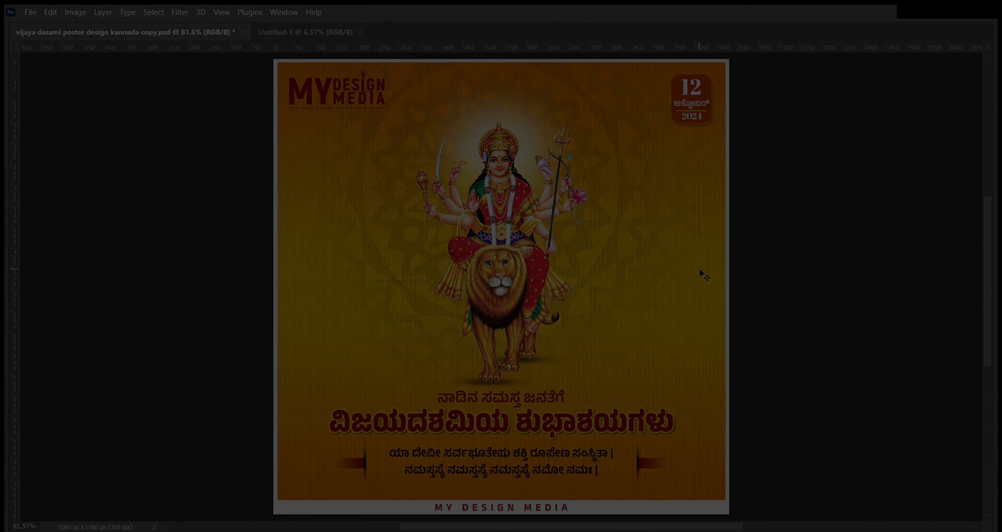